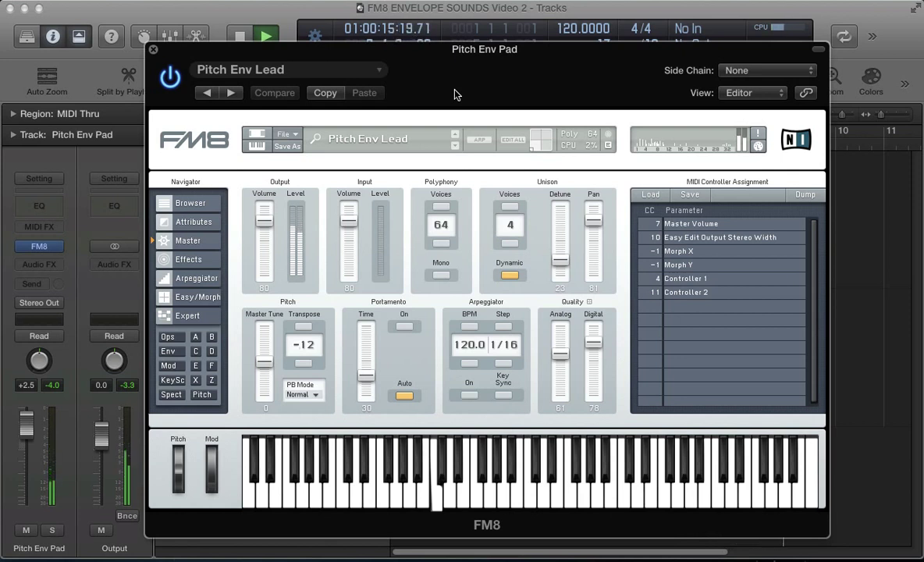
Stop playback and examine the Pitch Env Lead preset's operator envelopes, envelope shape presets, pitch envelope and filter Z settings
{"action": "key", "text": "space"}
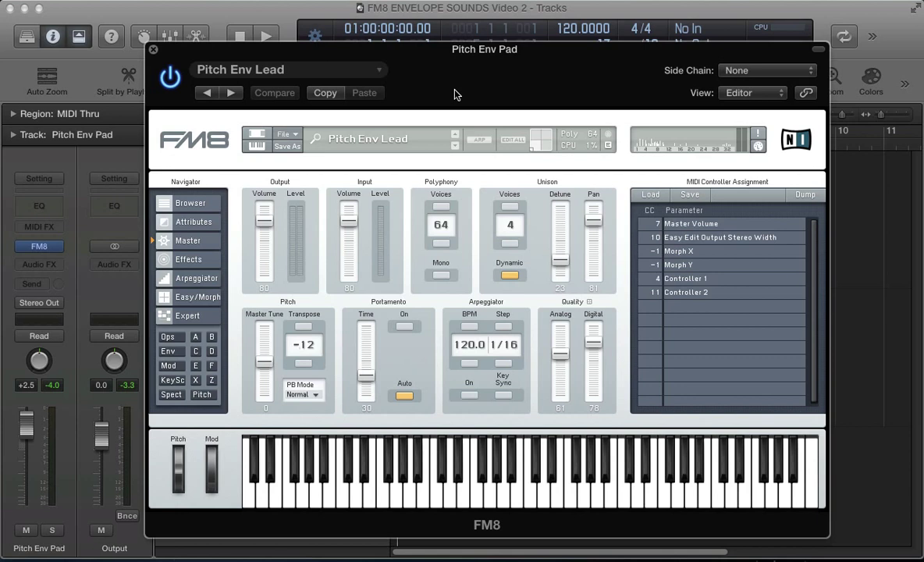
{"action": "left_click", "coordinate": [176, 353]}
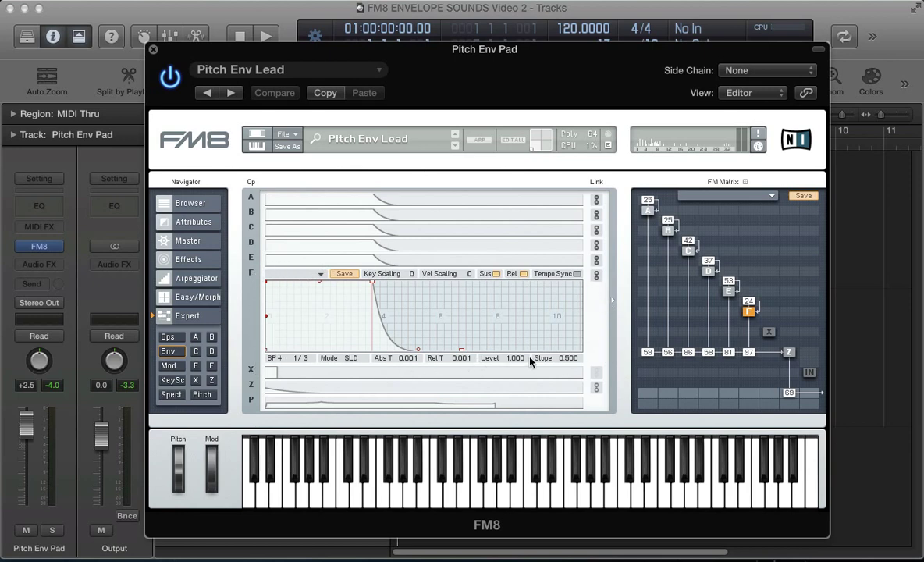
{"action": "left_click", "coordinate": [320, 274]}
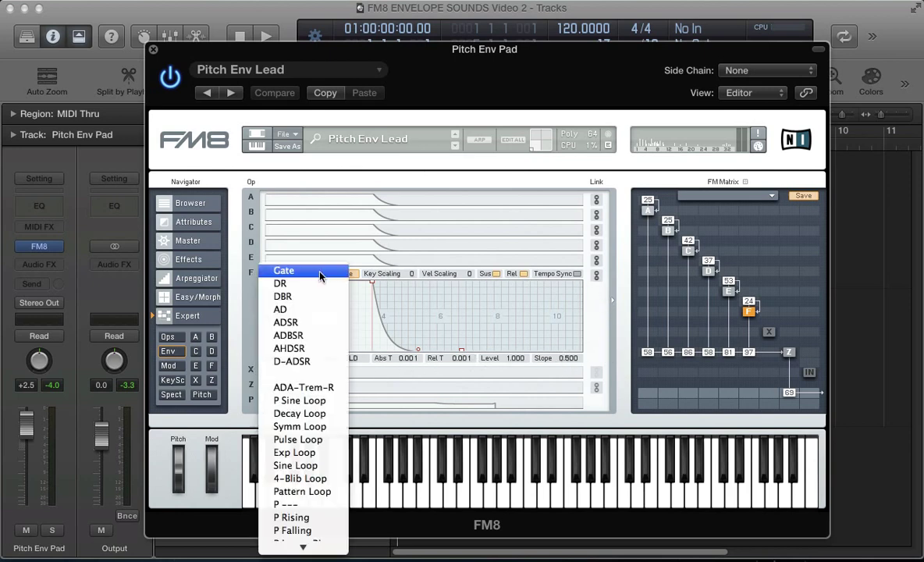
{"action": "left_click", "coordinate": [424, 383]}
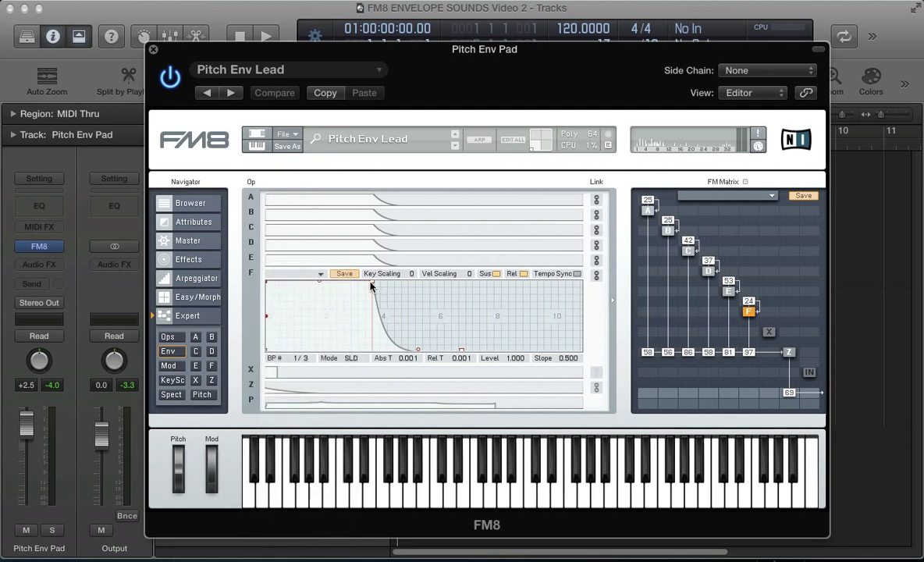
{"action": "mouse_move", "coordinate": [371, 283]}
{"action": "left_mouse_down"}
{"action": "mouse_move", "coordinate": [369, 309]}
{"action": "mouse_move", "coordinate": [378, 304]}
{"action": "mouse_move", "coordinate": [369, 271]}
{"action": "mouse_move", "coordinate": [374, 283]}
{"action": "left_mouse_up"}
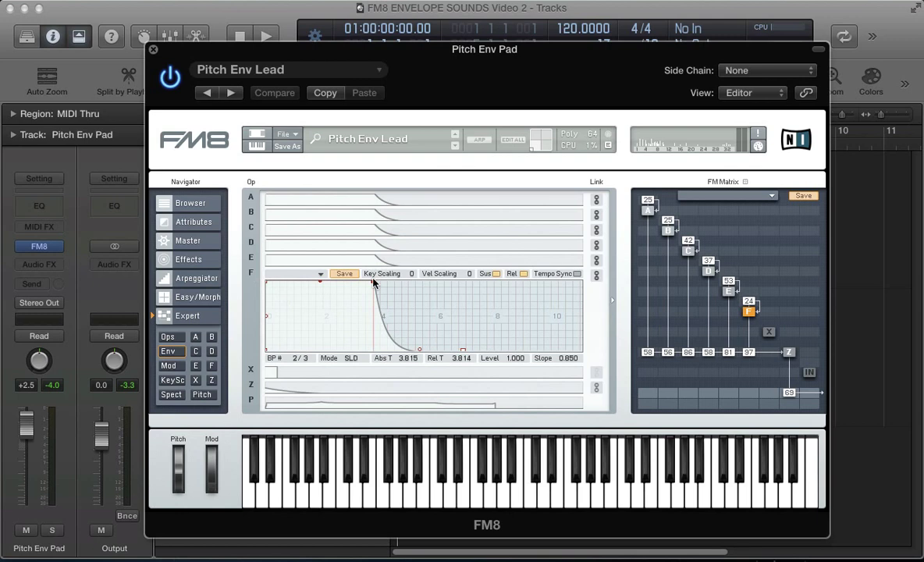
{"action": "left_click", "coordinate": [202, 395]}
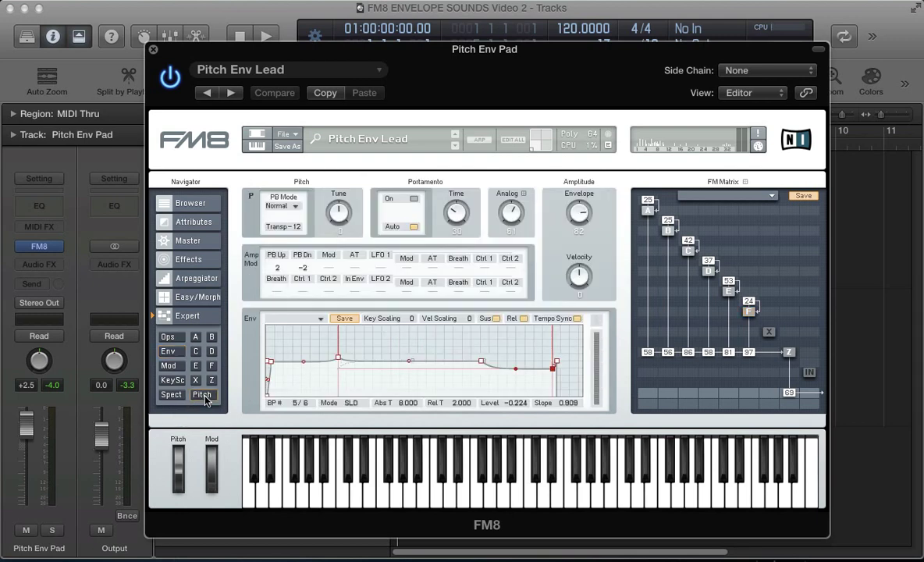
{"action": "left_click", "coordinate": [211, 380]}
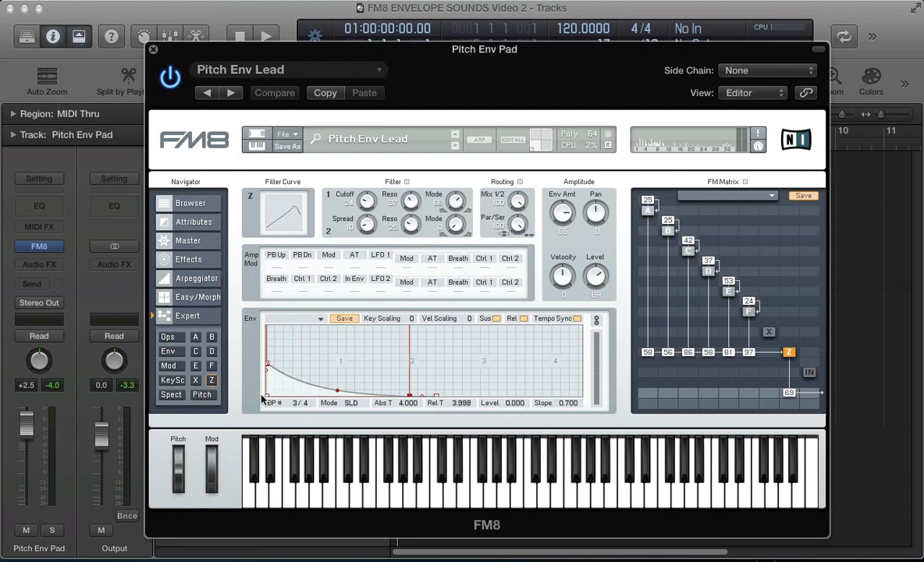
Start a new sound and remove operator F's direct output routing in the FM matrix
{"action": "left_click", "coordinate": [287, 135]}
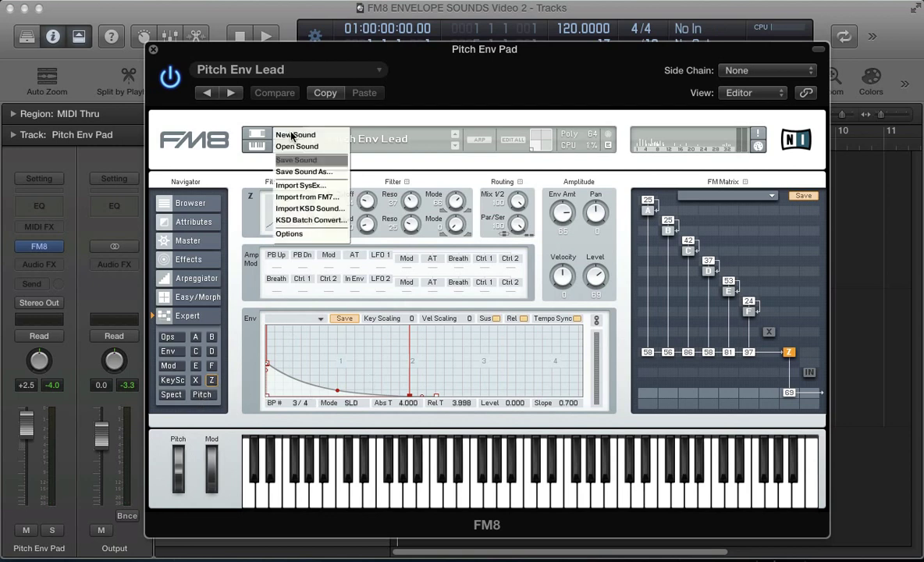
{"action": "left_click", "coordinate": [294, 135]}
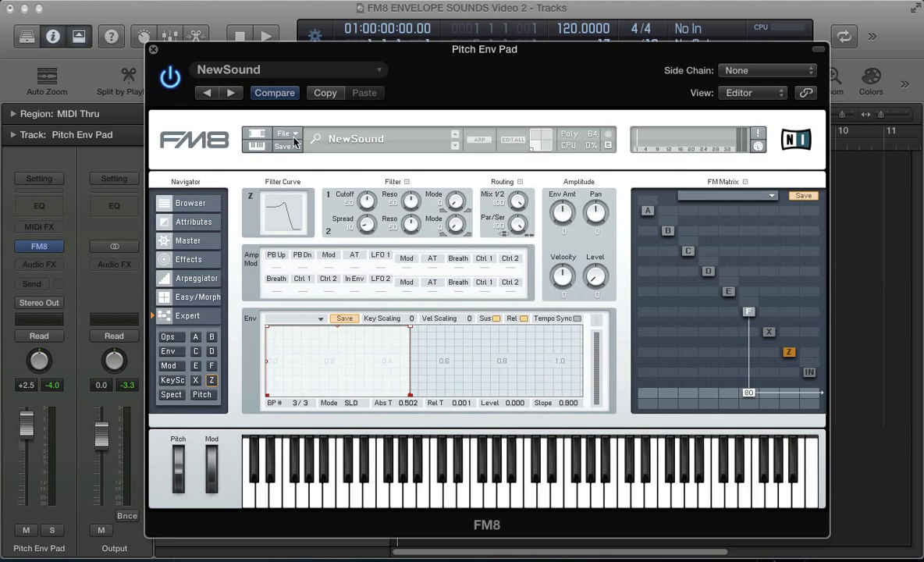
{"action": "left_click", "coordinate": [167, 337]}
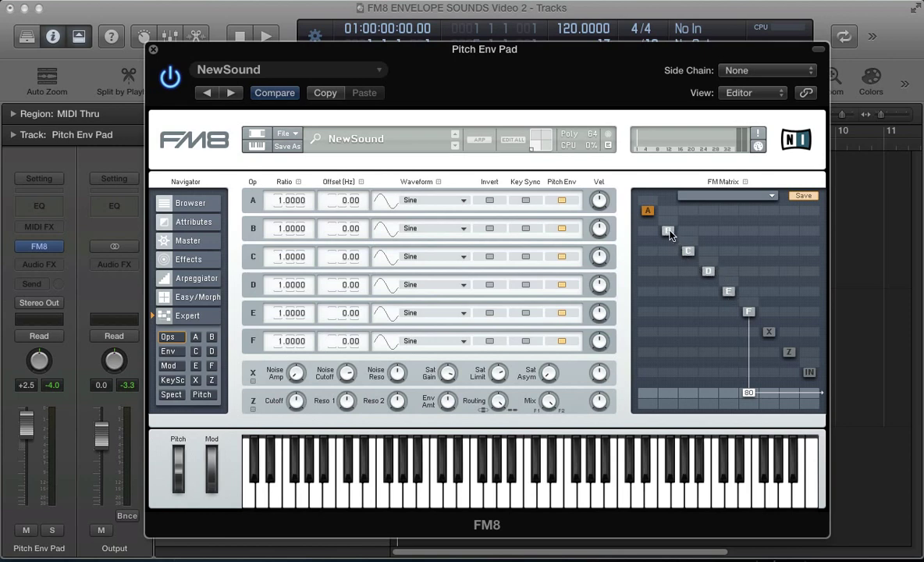
{"action": "double_click", "coordinate": [745, 392]}
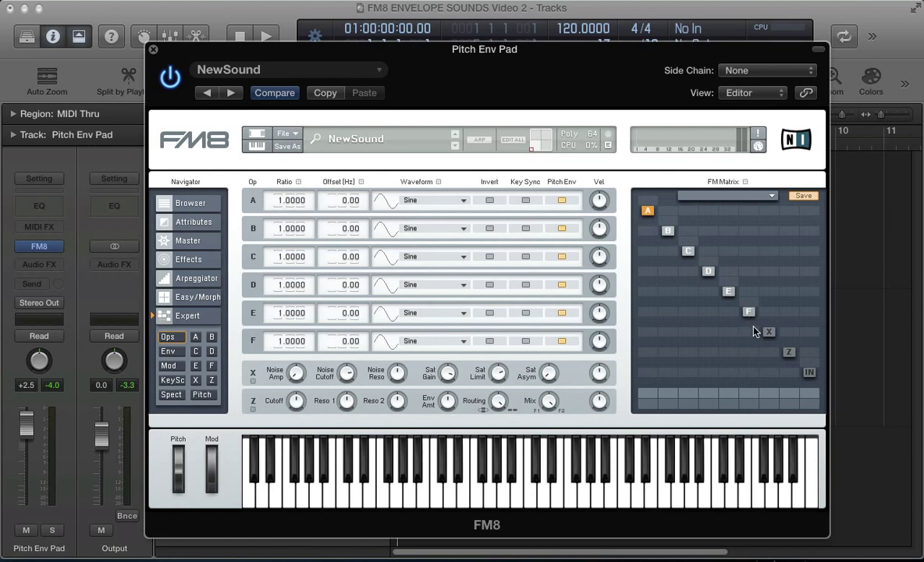
Route operators F, E, D, C, B and A into filter Z at 100, 77, 63, 91, 58 and 51, and Z to the output at 100
{"action": "left_click_drag", "start_coordinate": [754, 358], "coordinate": [756, 290]}
{"action": "left_click_drag", "start_coordinate": [729, 356], "coordinate": [731, 307]}
{"action": "left_click_drag", "start_coordinate": [704, 361], "coordinate": [718, 350]}
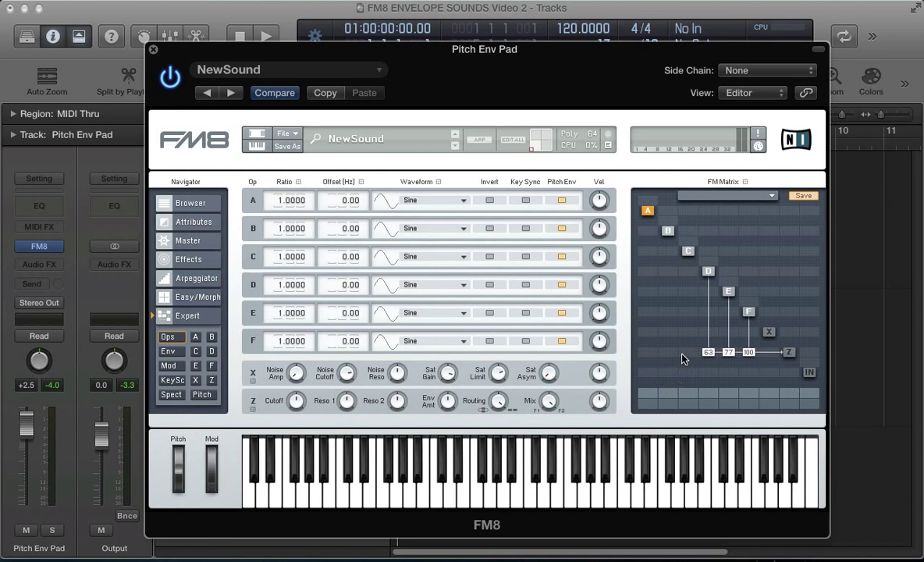
{"action": "left_click_drag", "start_coordinate": [683, 356], "coordinate": [693, 336]}
{"action": "left_click_drag", "start_coordinate": [690, 295], "coordinate": [690, 295]}
{"action": "mouse_move", "coordinate": [667, 353]}
{"action": "left_mouse_down"}
{"action": "mouse_move", "coordinate": [662, 332]}
{"action": "mouse_move", "coordinate": [651, 344]}
{"action": "mouse_move", "coordinate": [655, 322]}
{"action": "mouse_move", "coordinate": [669, 348]}
{"action": "left_mouse_up"}
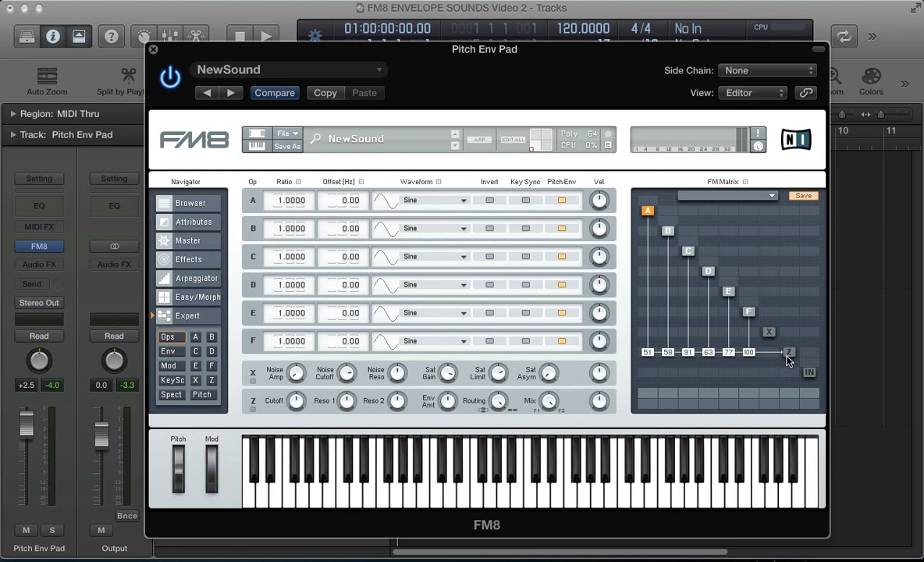
{"action": "left_click_drag", "start_coordinate": [789, 397], "coordinate": [790, 393]}
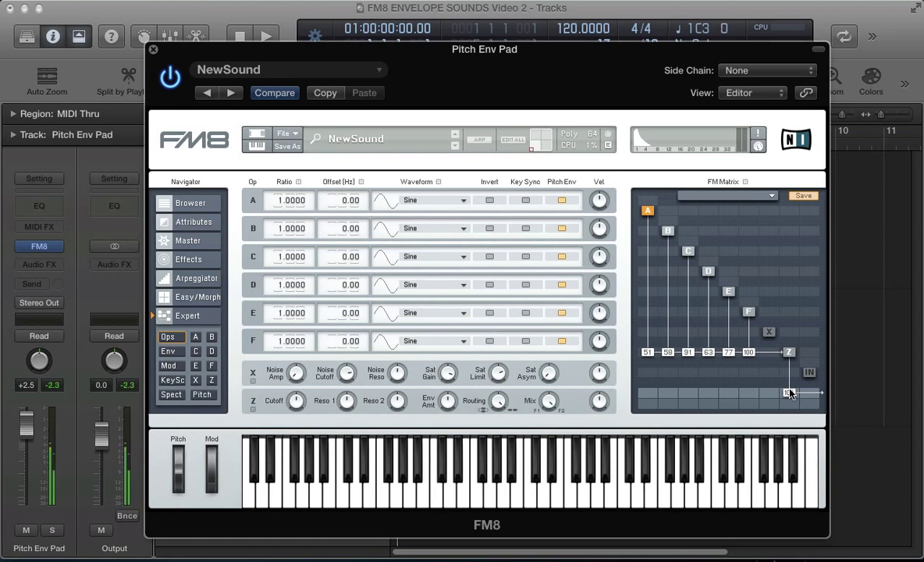
Set the waveforms of operator F to Sawtooth, operator E to 2nd Formant and operator D to 1+5
{"action": "left_click", "coordinate": [411, 341]}
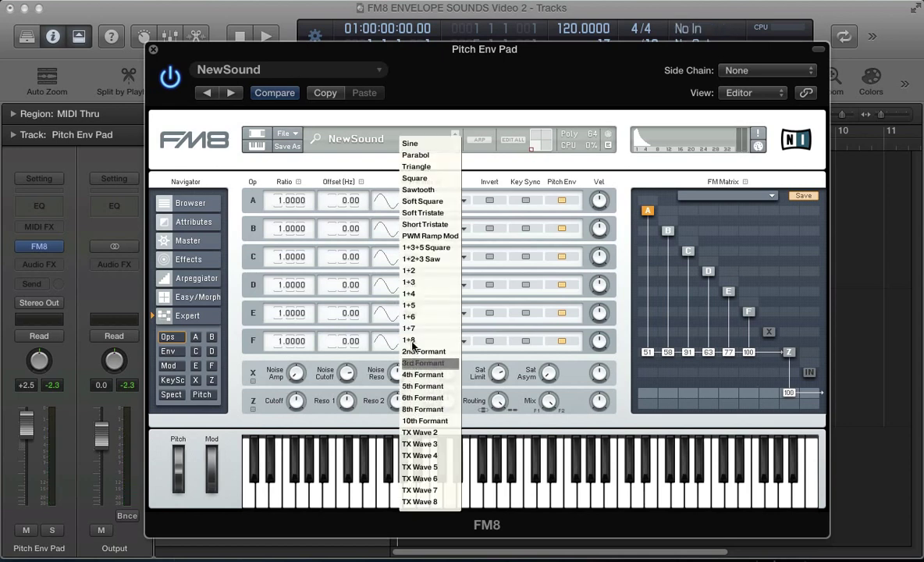
{"action": "left_click", "coordinate": [418, 190]}
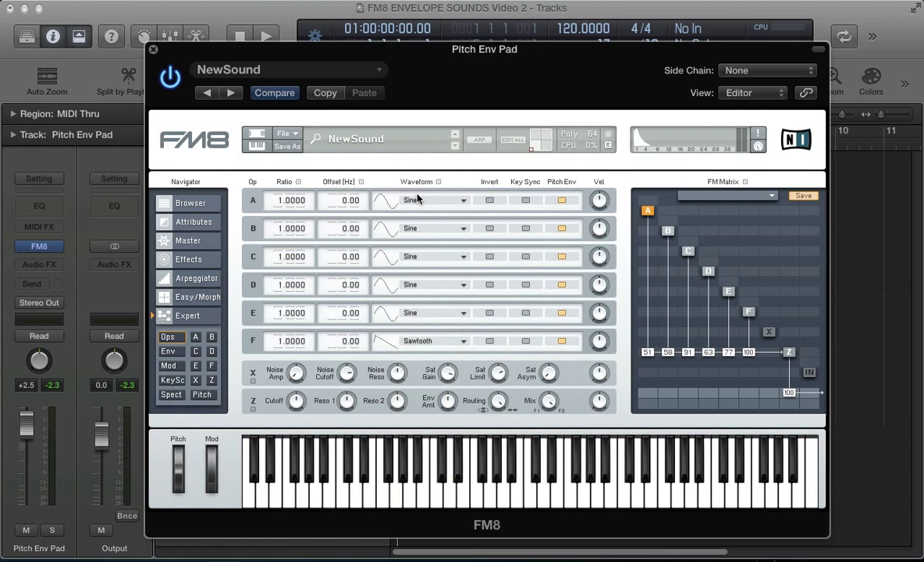
{"action": "left_click", "coordinate": [412, 313]}
{"action": "left_click", "coordinate": [411, 355]}
{"action": "left_click", "coordinate": [411, 284]}
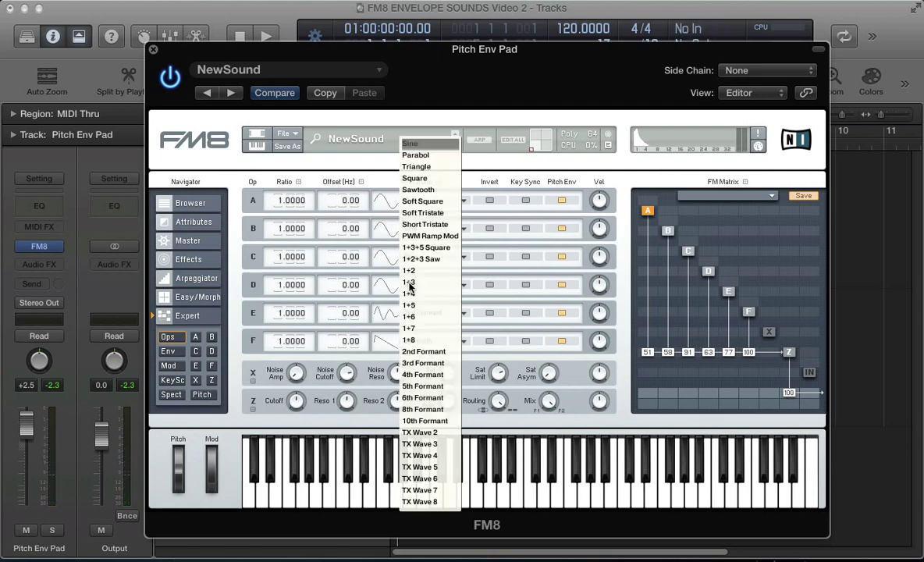
{"action": "left_click", "coordinate": [411, 307]}
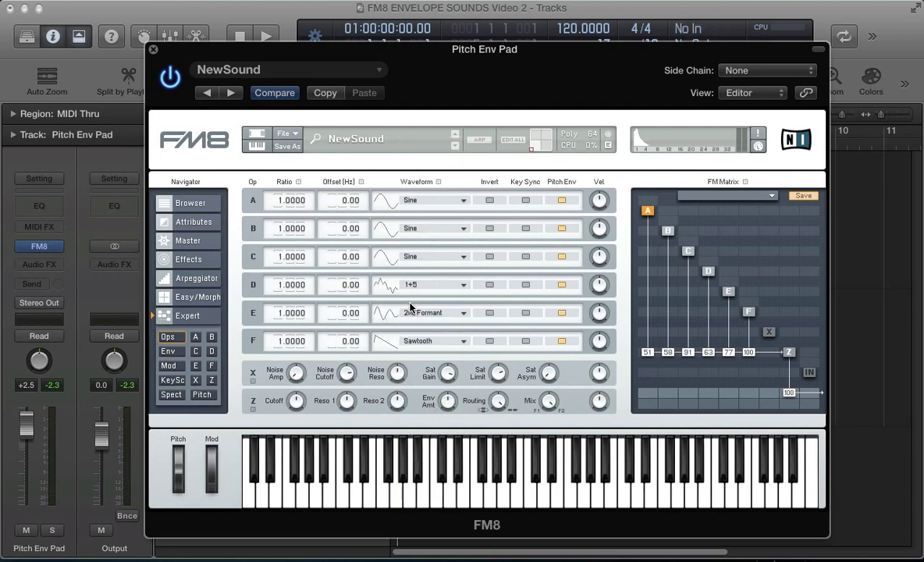
Give operator C a Sawtooth waveform and a frequency ratio of 2
{"action": "left_click", "coordinate": [408, 260]}
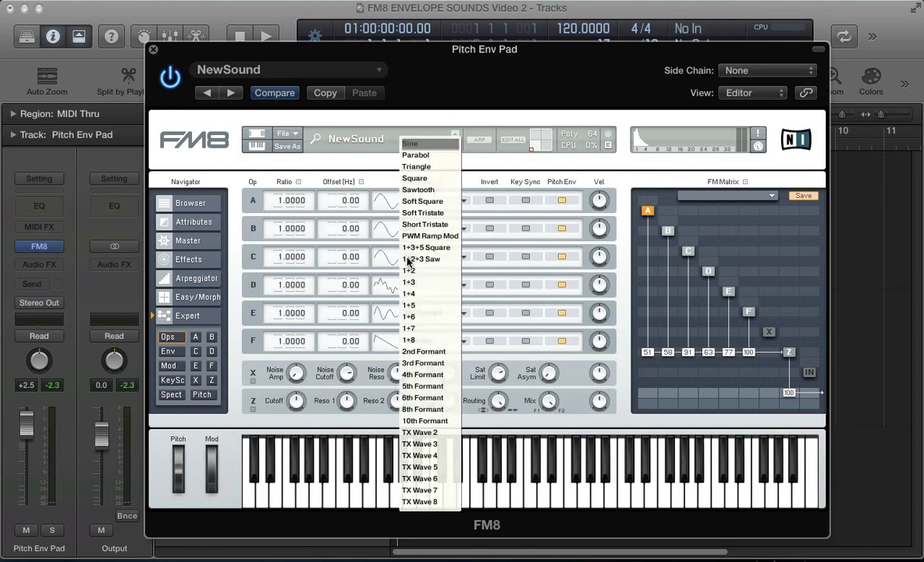
{"action": "left_click", "coordinate": [414, 189]}
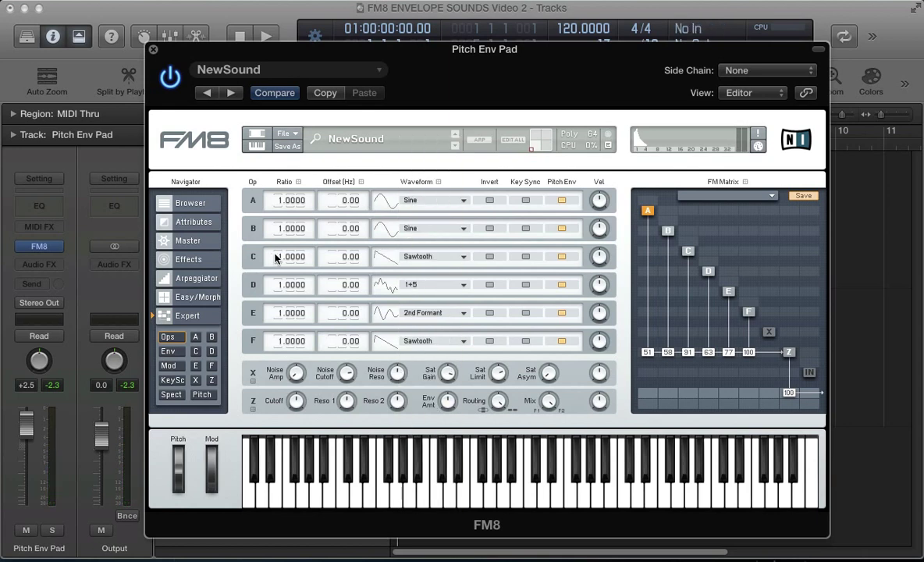
{"action": "left_click_drag", "start_coordinate": [278, 251], "coordinate": [278, 247]}
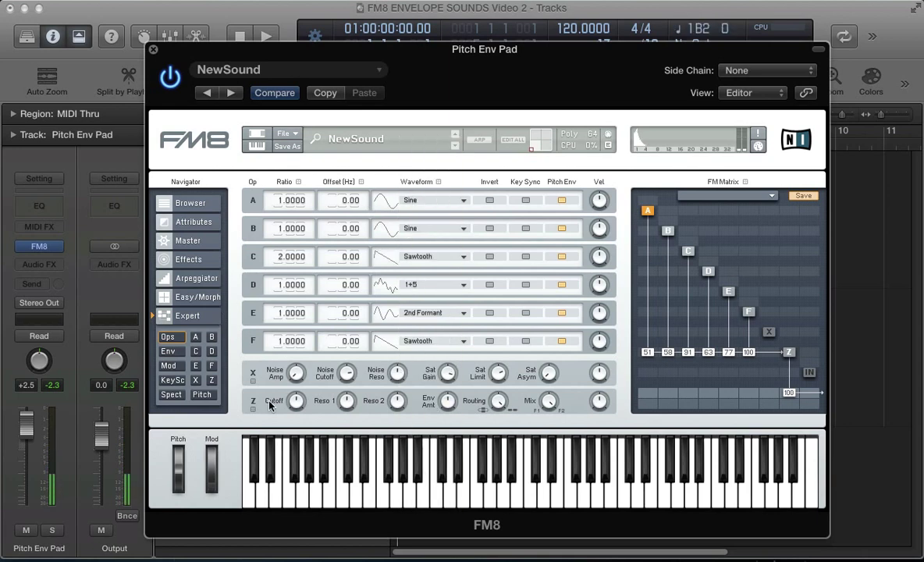
Open filter Z's cutoff fully and lower Z's output level in the FM matrix to 80
{"action": "left_click_drag", "start_coordinate": [293, 400], "coordinate": [293, 304]}
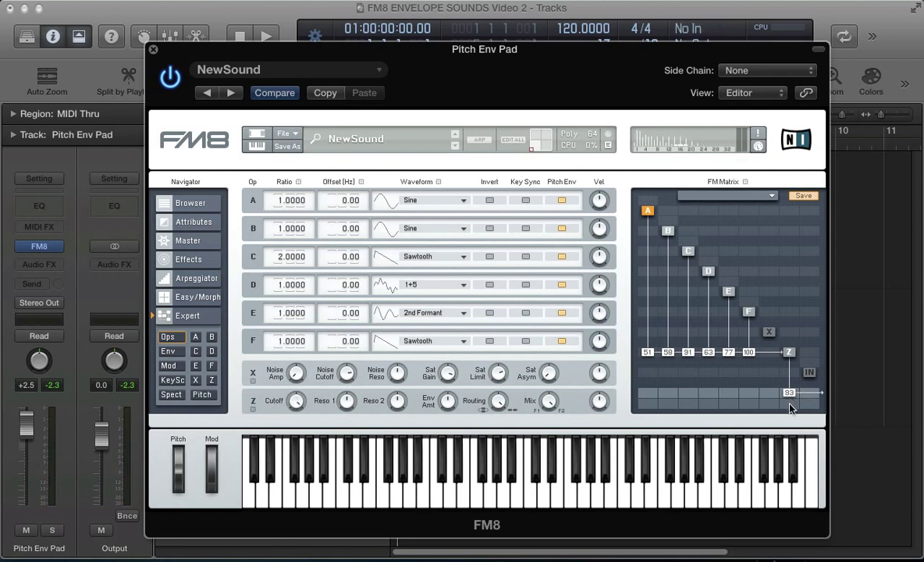
{"action": "left_click_drag", "start_coordinate": [790, 403], "coordinate": [789, 406]}
Set operator B to a Square waveform with ratio 3 and operator A to a Parabol waveform with ratio 2
{"action": "left_click", "coordinate": [407, 228]}
{"action": "left_click", "coordinate": [417, 178]}
{"action": "left_click", "coordinate": [406, 199]}
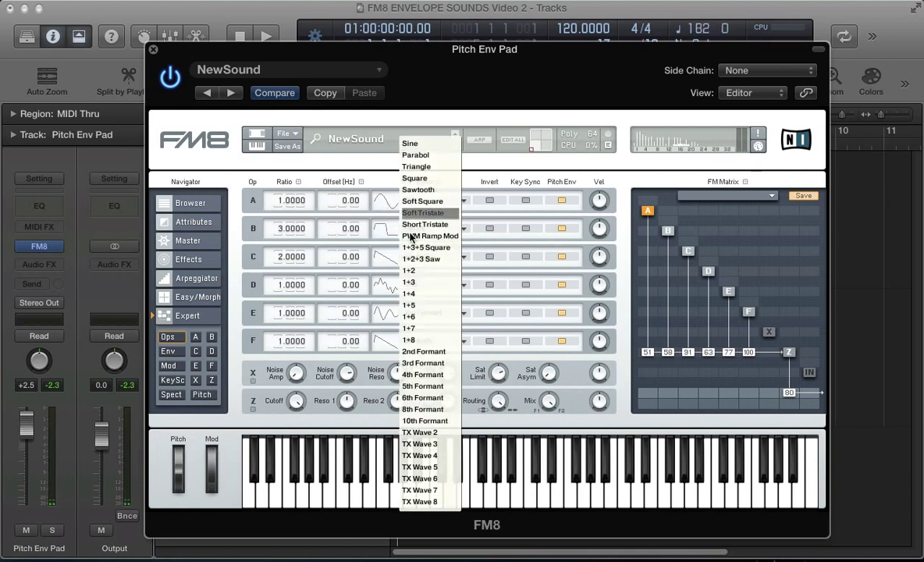
{"action": "left_click", "coordinate": [407, 159]}
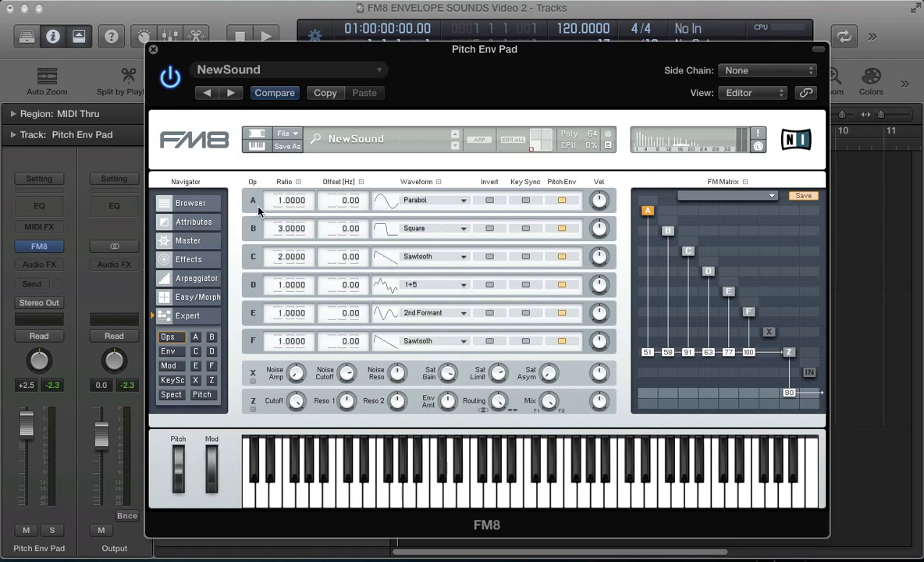
{"action": "scroll", "coordinate": [276, 199], "scroll_direction": "up", "scroll_amount": 1}
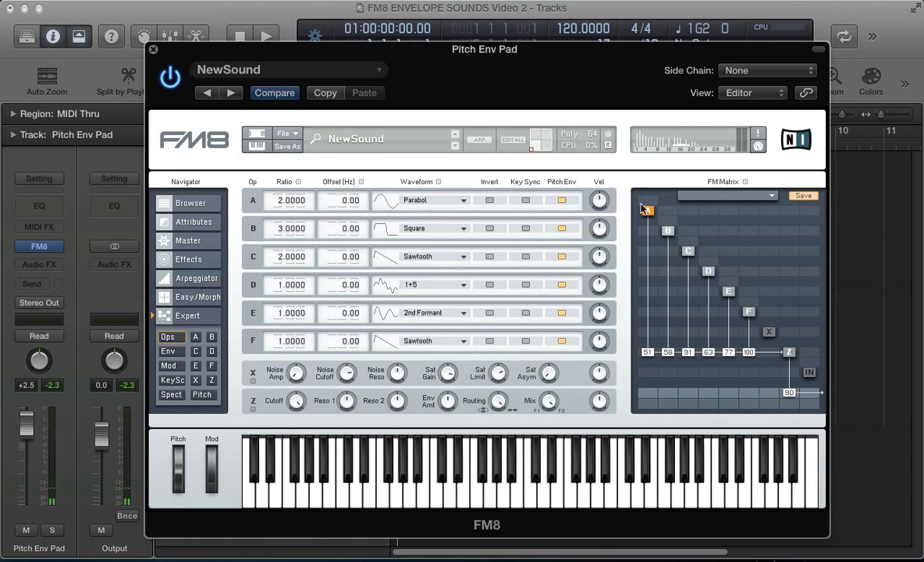
Add self-feedback in the FM matrix to operators A through F at 24, 27, 41, 36, 45 and 23
{"action": "left_click_drag", "start_coordinate": [647, 200], "coordinate": [650, 186]}
{"action": "left_click_drag", "start_coordinate": [667, 221], "coordinate": [678, 205]}
{"action": "left_click_drag", "start_coordinate": [688, 251], "coordinate": [731, 270]}
{"action": "left_click_drag", "start_coordinate": [749, 304], "coordinate": [655, 199]}
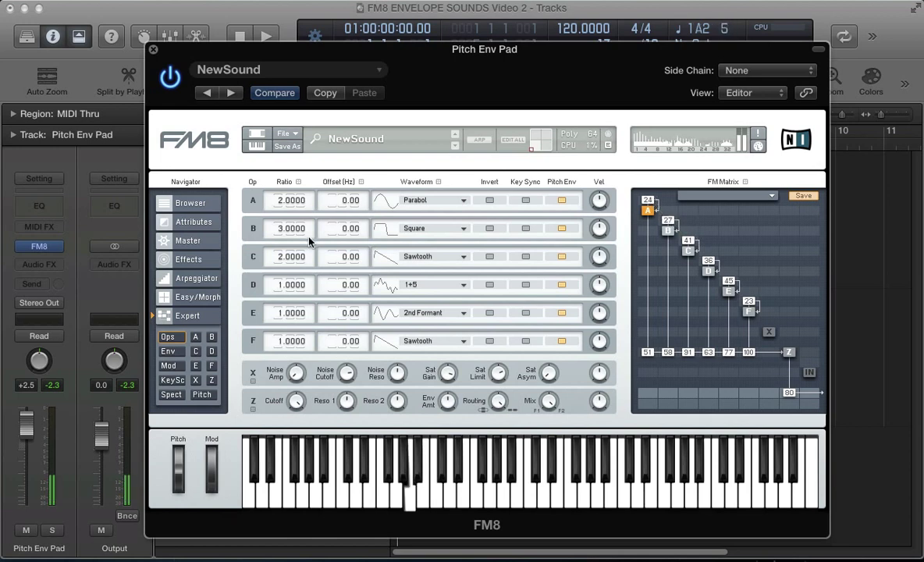
Widen the unison in the master settings with a pan of 81 and a detune of 28
{"action": "left_click", "coordinate": [190, 240]}
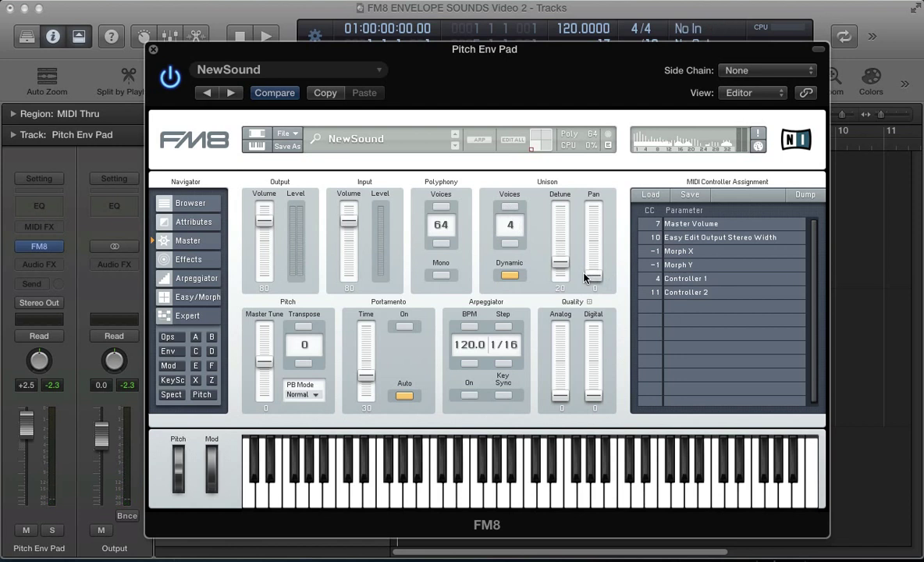
{"action": "left_click_drag", "start_coordinate": [585, 278], "coordinate": [585, 200]}
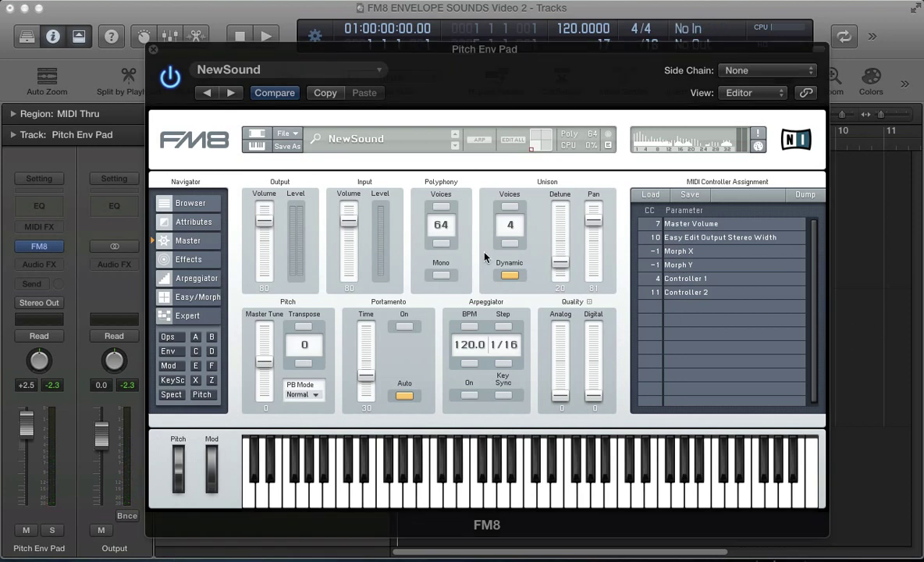
{"action": "left_click", "coordinate": [532, 267]}
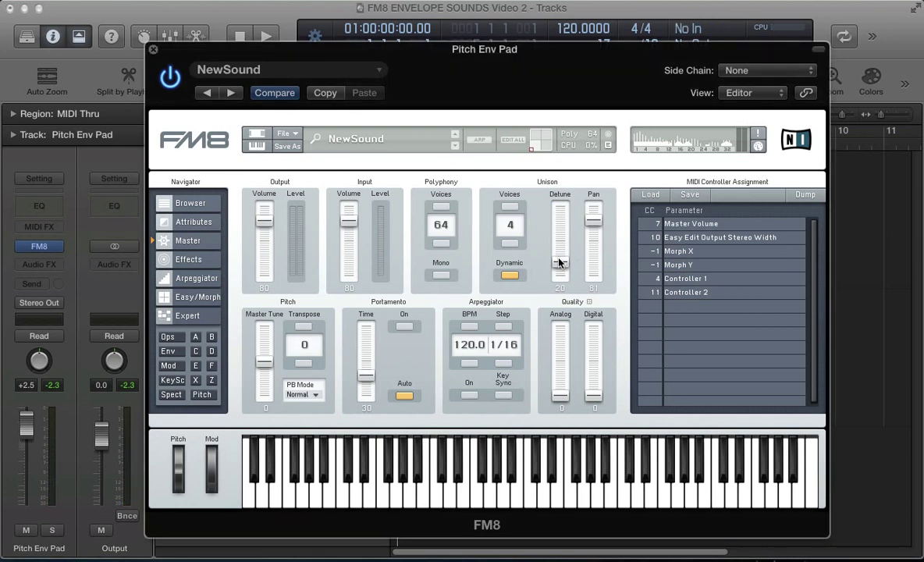
{"action": "left_click_drag", "start_coordinate": [559, 263], "coordinate": [558, 257]}
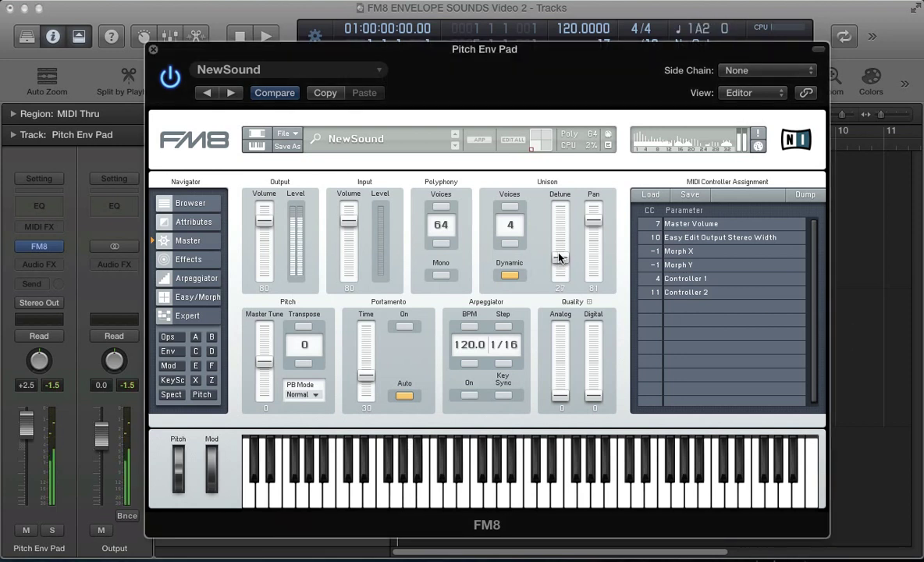
{"action": "left_click_drag", "start_coordinate": [561, 258], "coordinate": [561, 263]}
Raise the master Digital quality to 84 and the Analog quality to 64
{"action": "left_click_drag", "start_coordinate": [593, 395], "coordinate": [594, 320]}
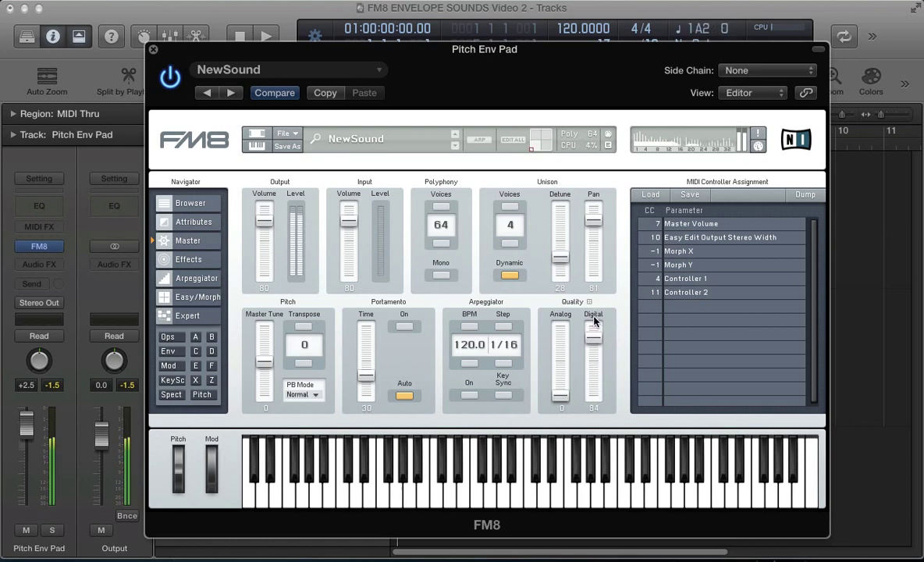
{"action": "left_click_drag", "start_coordinate": [559, 395], "coordinate": [559, 336]}
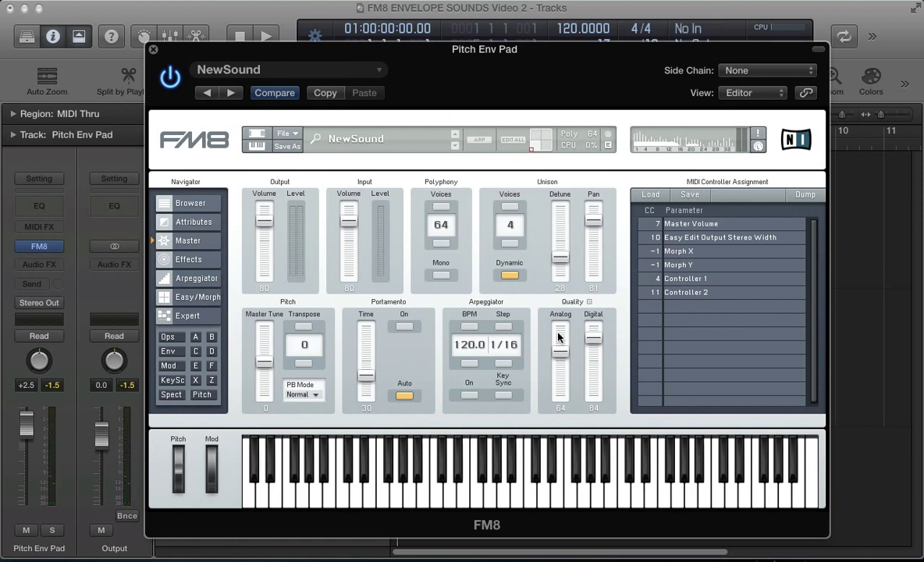
Transpose the sound by -12 and lower the Pitch Env Pad track's volume to -1.0 dB
{"action": "double_click", "coordinate": [305, 344]}
{"action": "left_click_drag", "start_coordinate": [26, 433], "coordinate": [27, 459]}
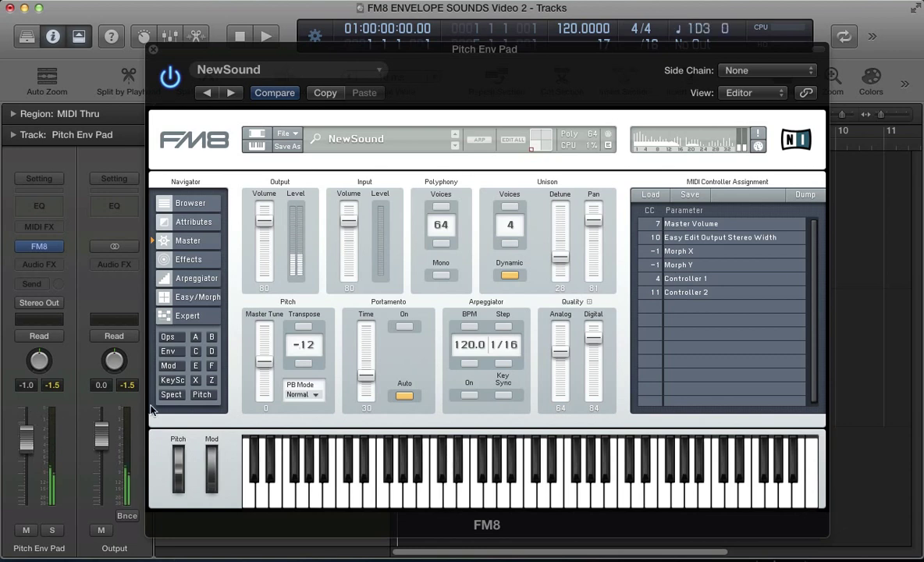
Open the envelope page and link the envelopes of operators A through F
{"action": "left_click", "coordinate": [167, 351]}
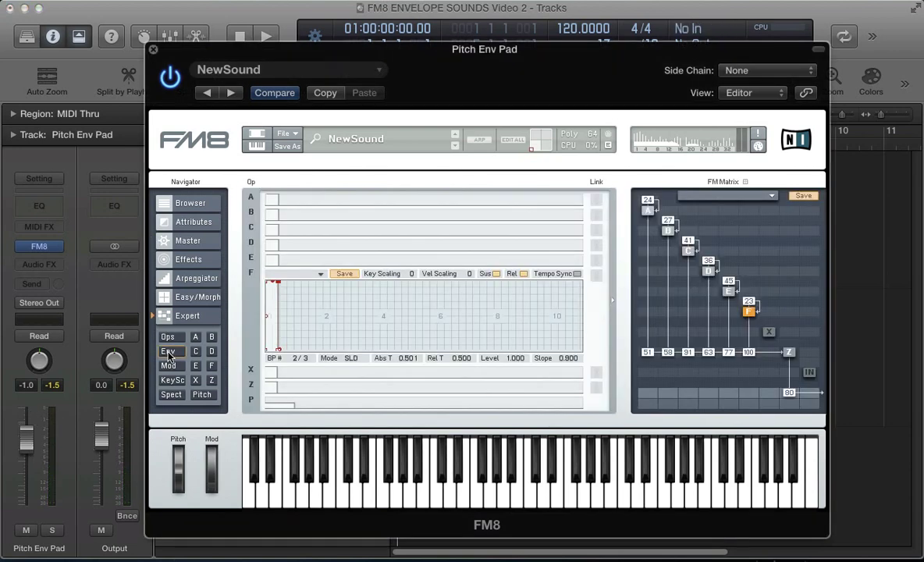
{"action": "double_click", "coordinate": [318, 330]}
{"action": "left_click_drag", "start_coordinate": [348, 318], "coordinate": [373, 369]}
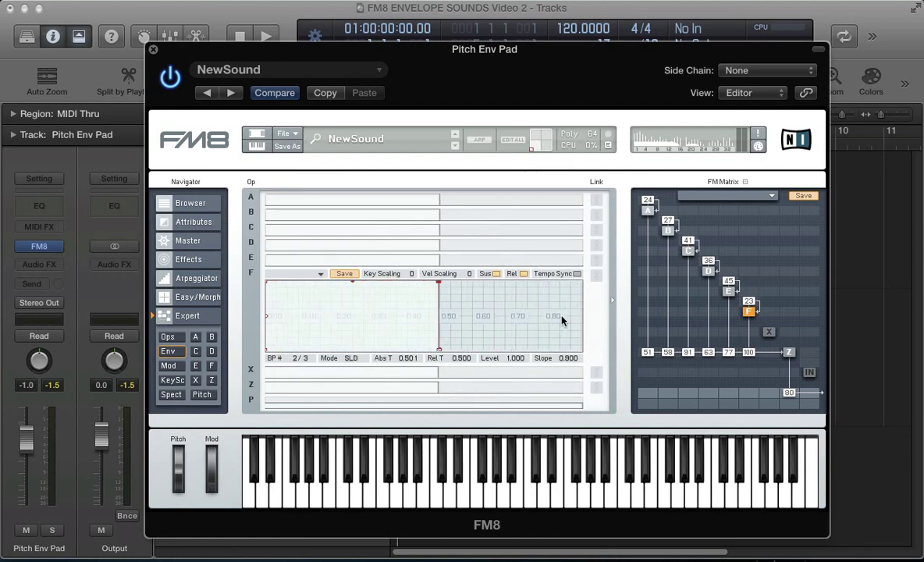
{"action": "left_click", "coordinate": [596, 245]}
{"action": "left_click", "coordinate": [597, 215]}
{"action": "left_click", "coordinate": [597, 199]}
On operator C's linked envelope, set the release time to about 0.295 and move the sustain breakpoint to about 0.545
{"action": "left_click", "coordinate": [383, 257]}
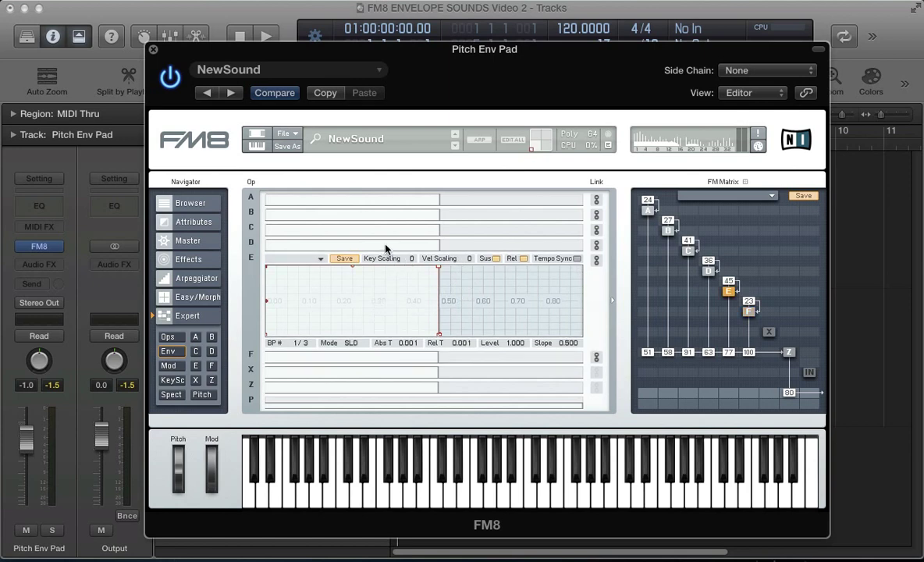
{"action": "left_click", "coordinate": [385, 245]}
{"action": "left_click", "coordinate": [385, 231]}
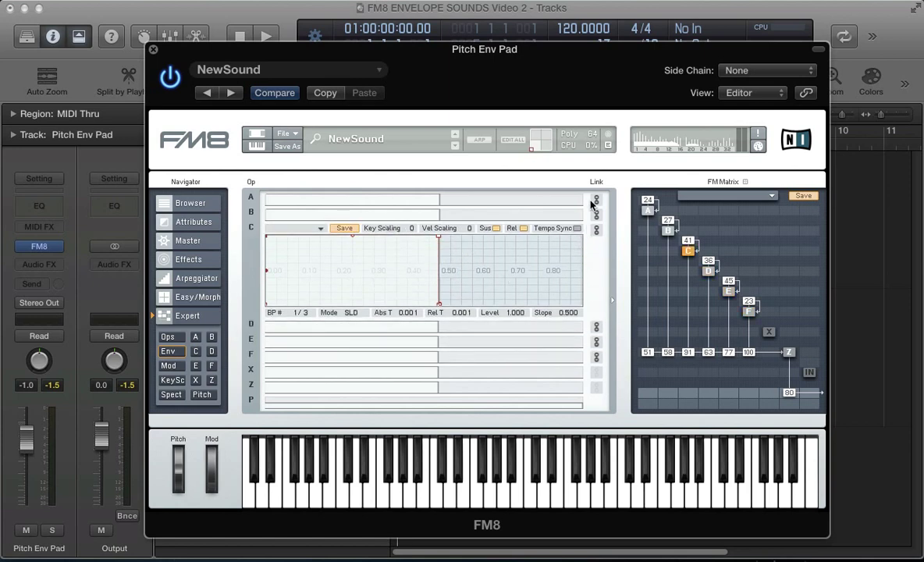
{"action": "left_click", "coordinate": [438, 304]}
{"action": "left_click_drag", "start_coordinate": [439, 307], "coordinate": [544, 323]}
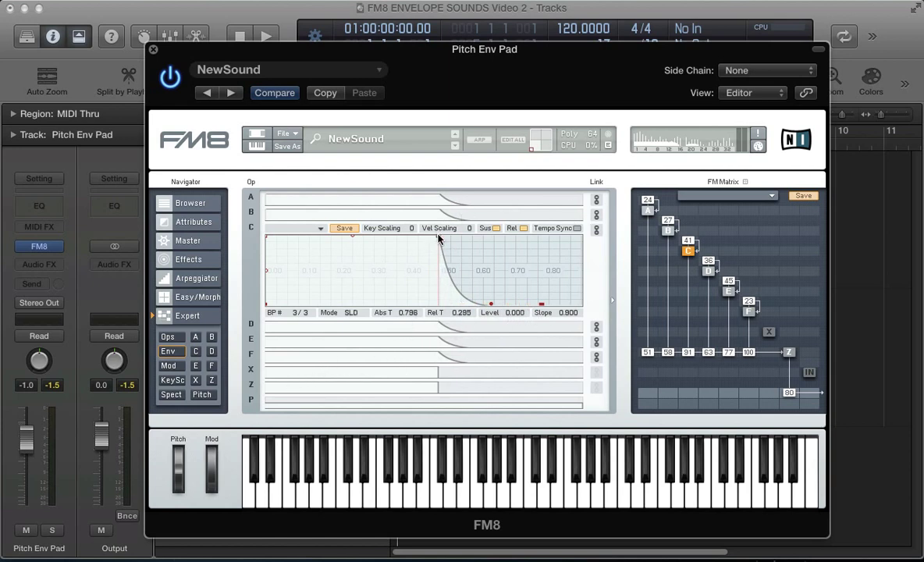
{"action": "mouse_move", "coordinate": [437, 235]}
{"action": "left_mouse_down"}
{"action": "mouse_move", "coordinate": [433, 287]}
{"action": "mouse_move", "coordinate": [414, 285]}
{"action": "mouse_move", "coordinate": [452, 303]}
{"action": "mouse_move", "coordinate": [455, 236]}
{"action": "left_mouse_up"}
Unlink the envelopes of operators D and E and drop the sustain breakpoint of operator C's envelope to level 0
{"action": "left_click", "coordinate": [595, 327]}
{"action": "left_click", "coordinate": [595, 343]}
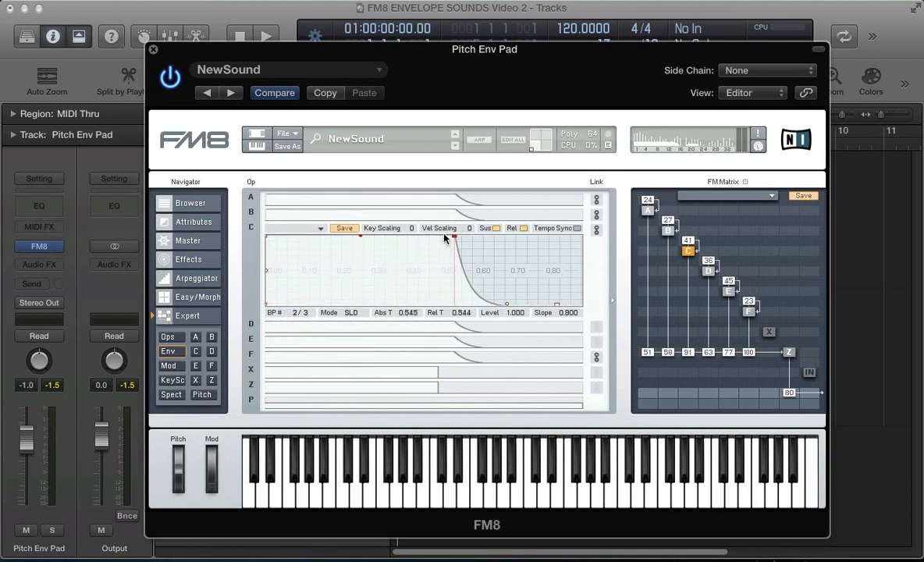
{"action": "left_click_drag", "start_coordinate": [454, 237], "coordinate": [424, 324]}
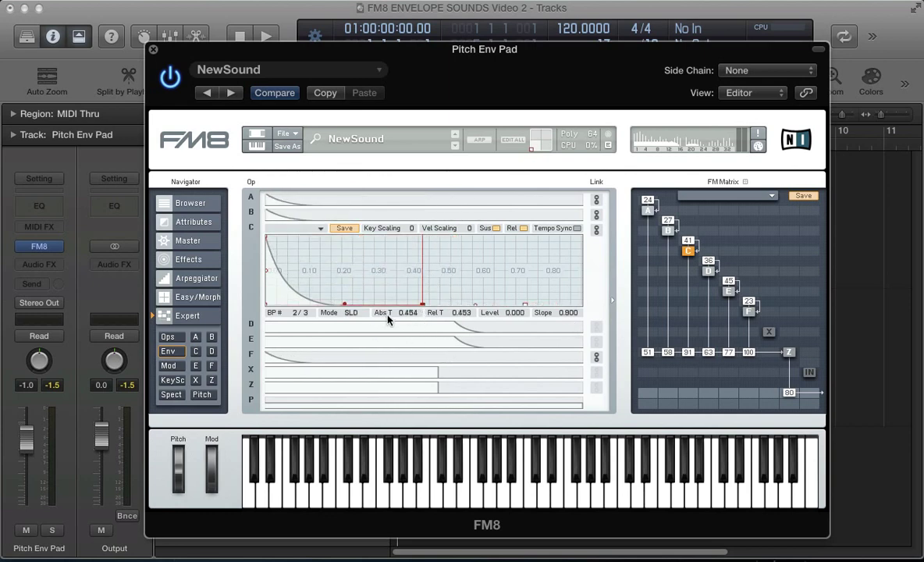
Bring operator C's sustain breakpoint back to level 1.000 at 0.512 and link the envelopes of operators C, D and E
{"action": "left_click_drag", "start_coordinate": [423, 305], "coordinate": [444, 225]}
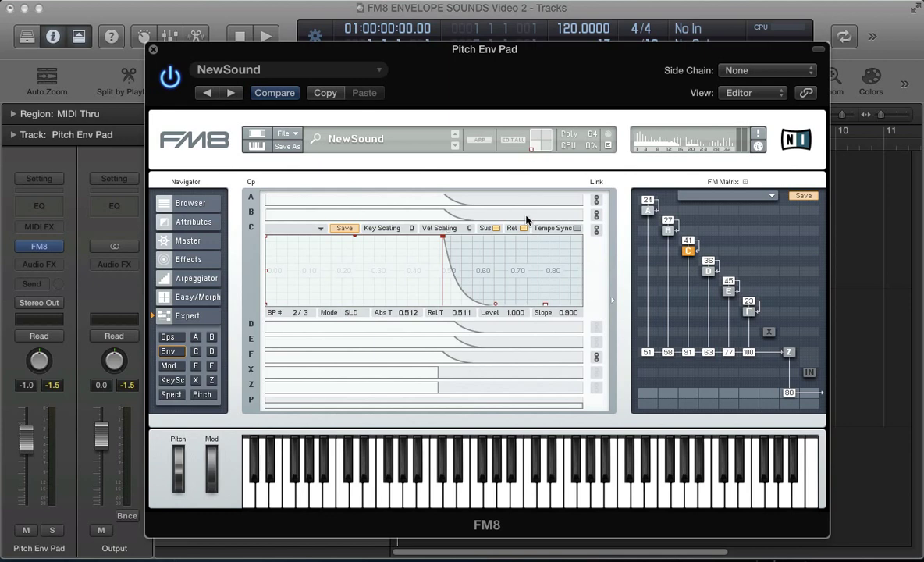
{"action": "left_click", "coordinate": [596, 230]}
{"action": "left_click", "coordinate": [596, 326]}
{"action": "left_click", "coordinate": [596, 341]}
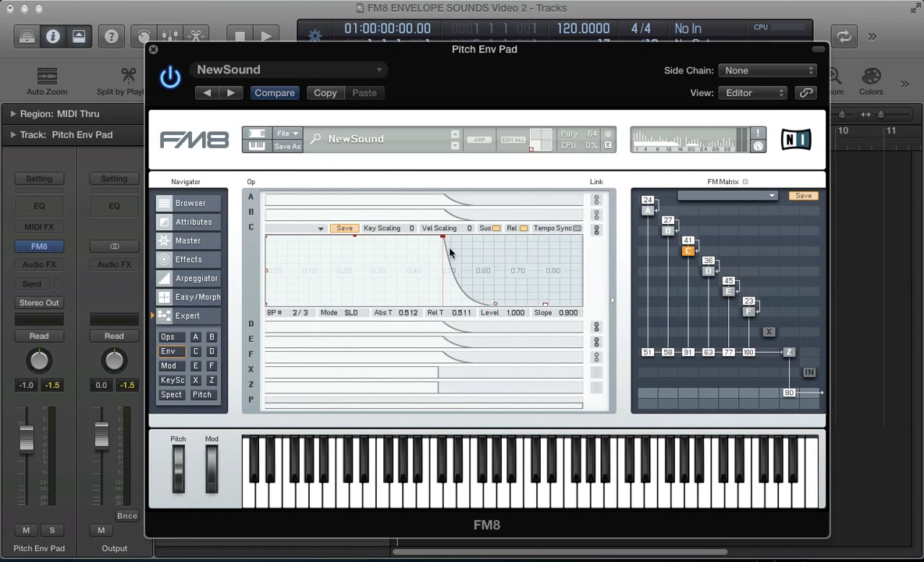
Adjust the release of the linked operator envelopes to about 0.474
{"action": "left_click", "coordinate": [266, 236]}
{"action": "left_click", "coordinate": [442, 237]}
{"action": "left_click_drag", "start_coordinate": [544, 305], "coordinate": [581, 305]}
{"action": "left_click_drag", "start_coordinate": [487, 274], "coordinate": [491, 334]}
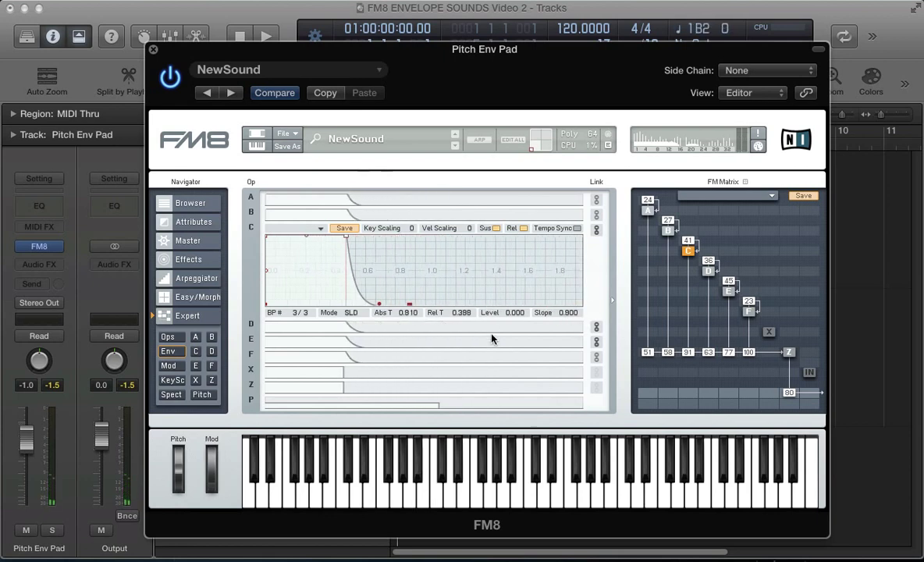
{"action": "left_click_drag", "start_coordinate": [408, 304], "coordinate": [476, 320]}
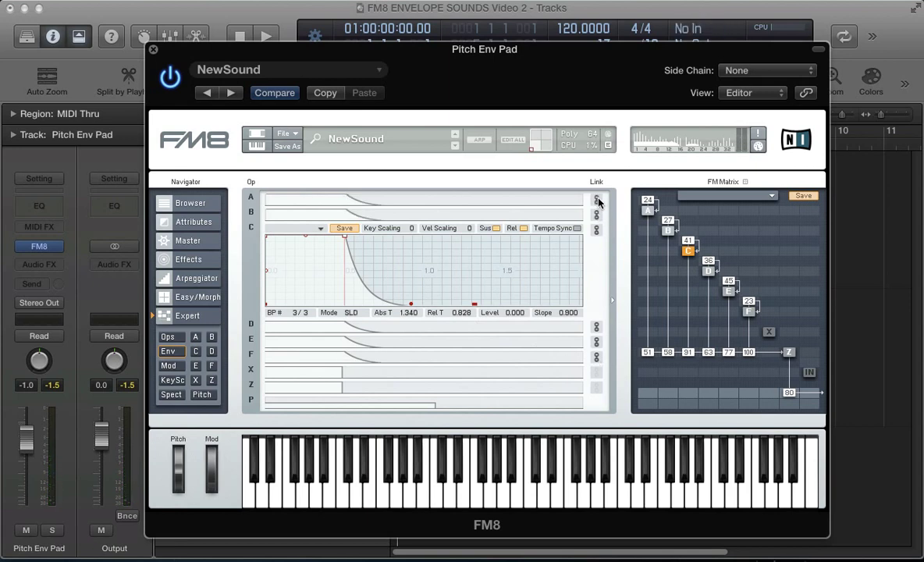
{"action": "key", "text": "super+z"}
{"action": "mouse_move", "coordinate": [429, 306]}
{"action": "left_mouse_down"}
{"action": "mouse_move", "coordinate": [391, 309]}
{"action": "mouse_move", "coordinate": [422, 309]}
{"action": "left_mouse_up"}
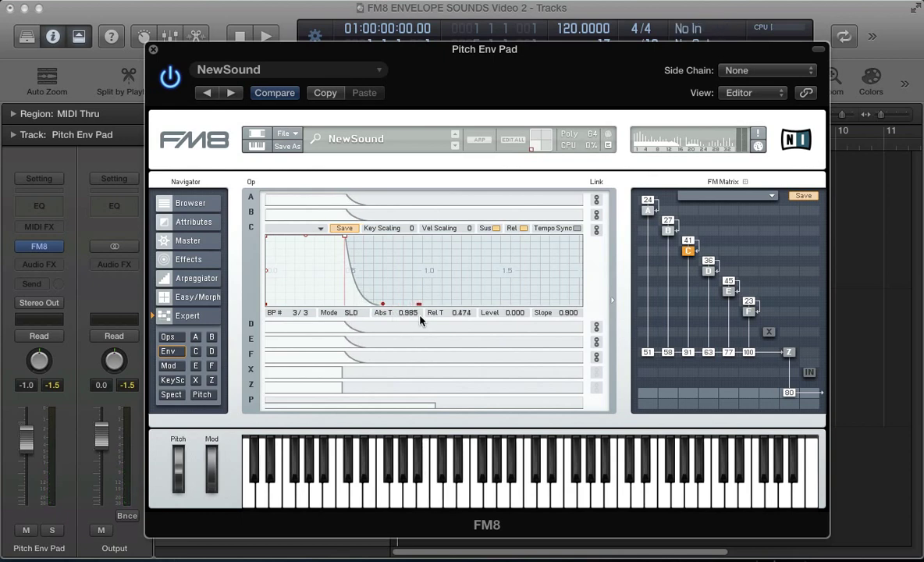
Open operator Z and lower its first filter's cutoff to 24 and resonance to 37
{"action": "left_click", "coordinate": [211, 381]}
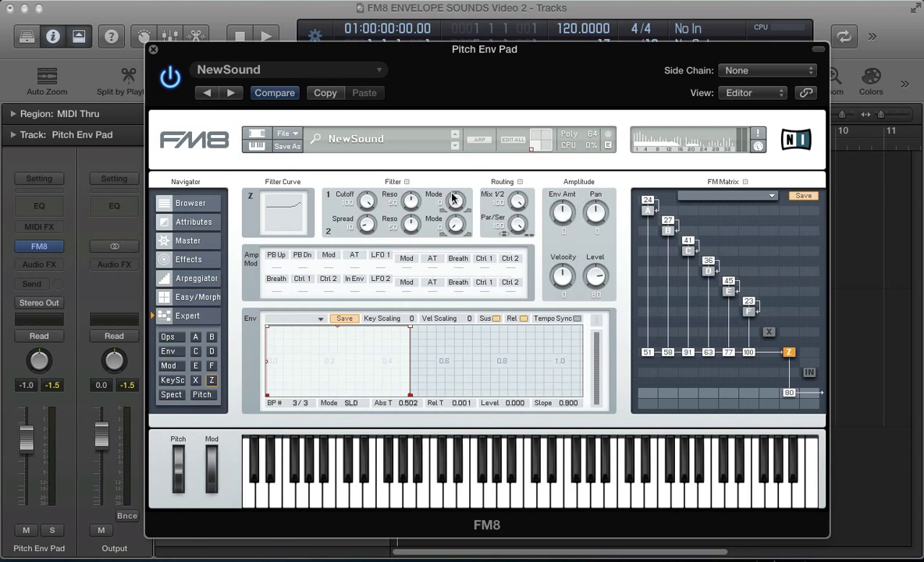
{"action": "left_click_drag", "start_coordinate": [368, 203], "coordinate": [370, 274]}
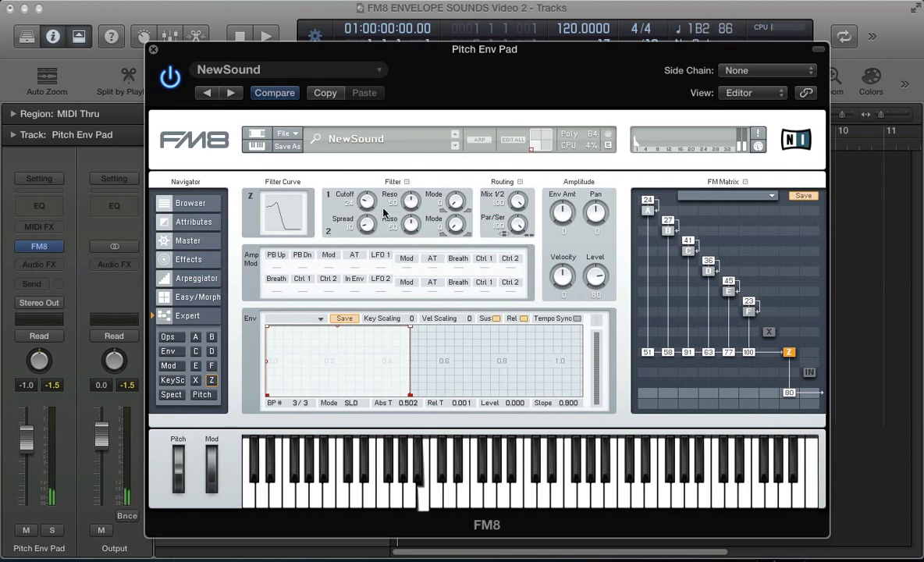
{"action": "left_click_drag", "start_coordinate": [411, 200], "coordinate": [411, 205]}
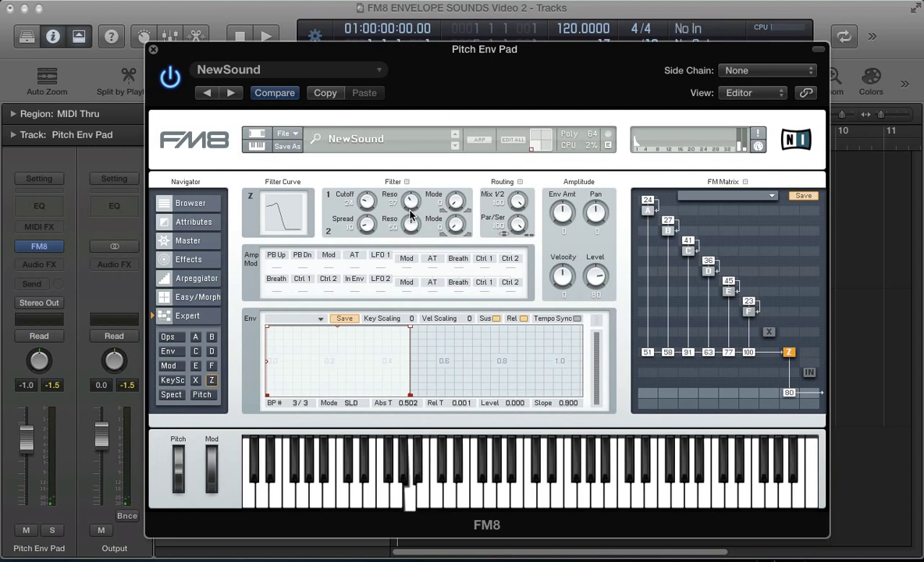
Set operator Z's first filter to mode 67 and cutoff 25, and reduce the second filter's resonance to 25
{"action": "left_click_drag", "start_coordinate": [451, 201], "coordinate": [450, 195]}
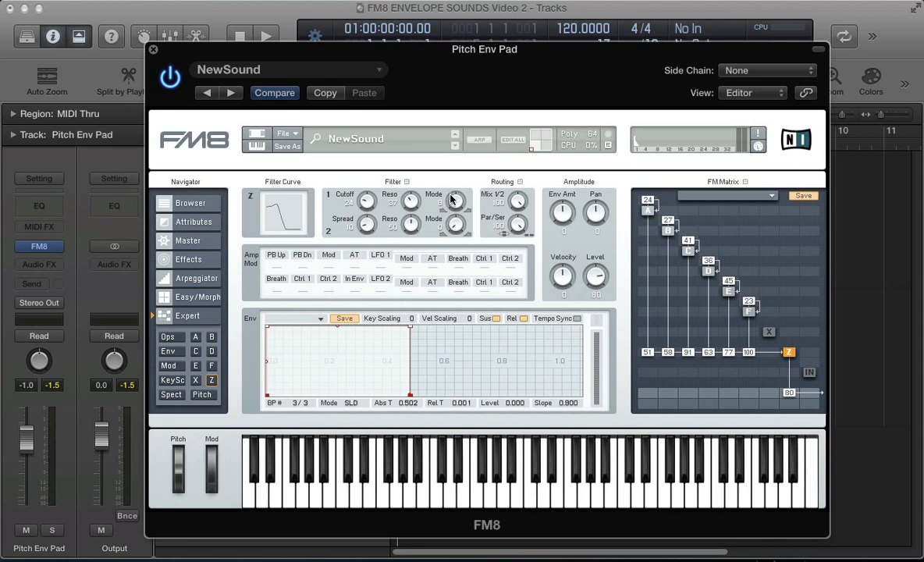
{"action": "left_click_drag", "start_coordinate": [451, 160], "coordinate": [426, 77]}
{"action": "left_click_drag", "start_coordinate": [449, 204], "coordinate": [449, 229]}
{"action": "mouse_move", "coordinate": [371, 205]}
{"action": "left_mouse_down"}
{"action": "mouse_move", "coordinate": [366, 145]}
{"action": "mouse_move", "coordinate": [368, 200]}
{"action": "left_mouse_up"}
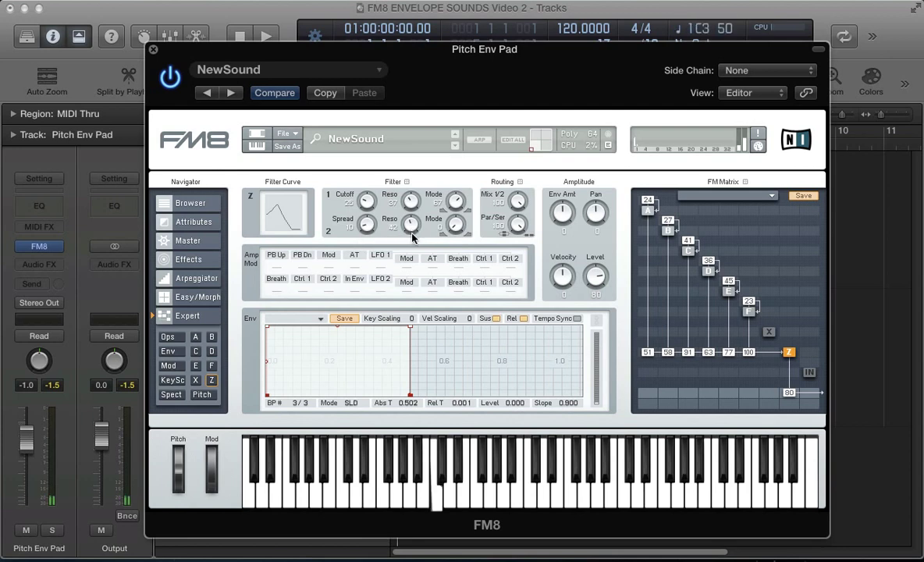
{"action": "left_click_drag", "start_coordinate": [412, 237], "coordinate": [412, 245]}
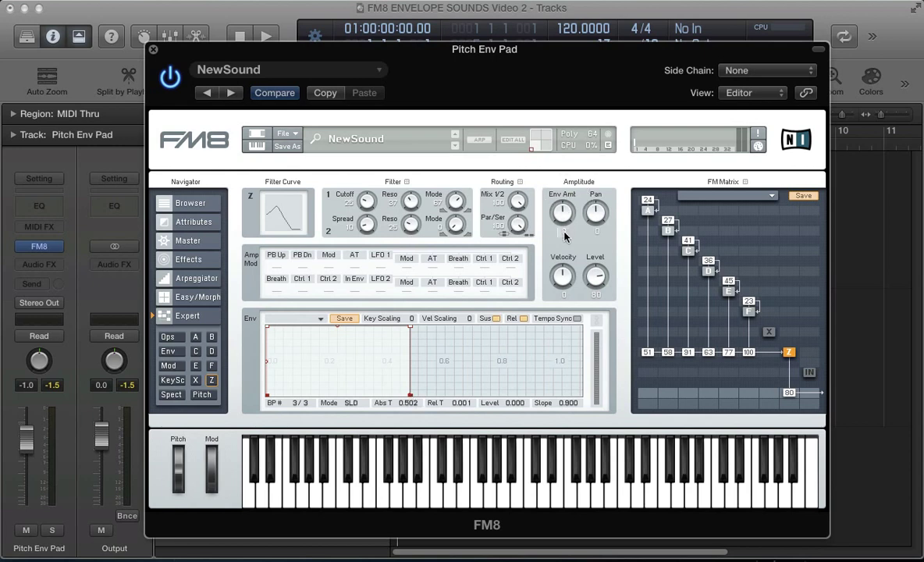
Raise operator Z's envelope amount to 65 and switch its envelope to tempo sync
{"action": "key", "text": "Return"}
{"action": "left_click_drag", "start_coordinate": [455, 381], "coordinate": [462, 431]}
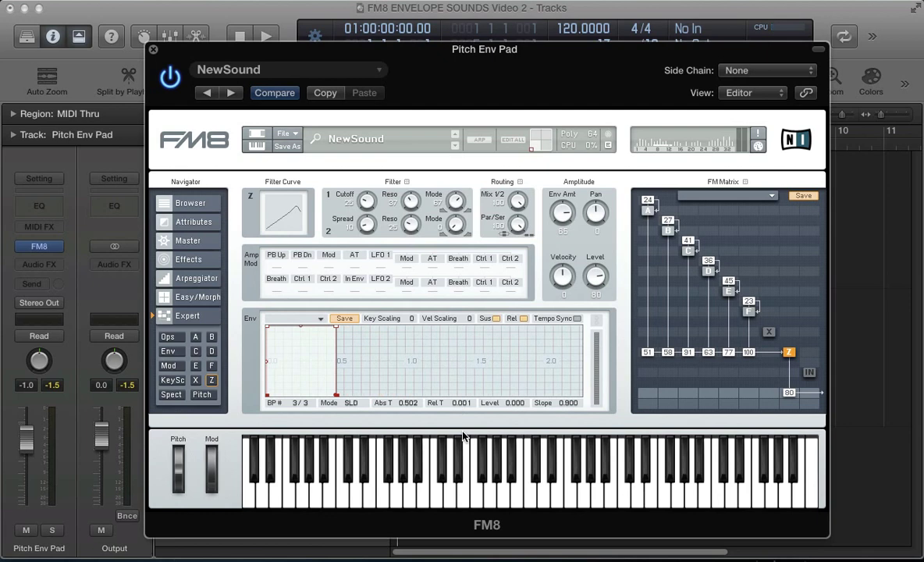
{"action": "left_click", "coordinate": [576, 319]}
{"action": "left_click", "coordinate": [577, 318]}
{"action": "left_click", "coordinate": [577, 319]}
{"action": "left_click", "coordinate": [577, 318]}
Give operator Z's envelope a release of 0.562 and a decay to level 0 at 0.875
{"action": "left_click_drag", "start_coordinate": [335, 395], "coordinate": [414, 414]}
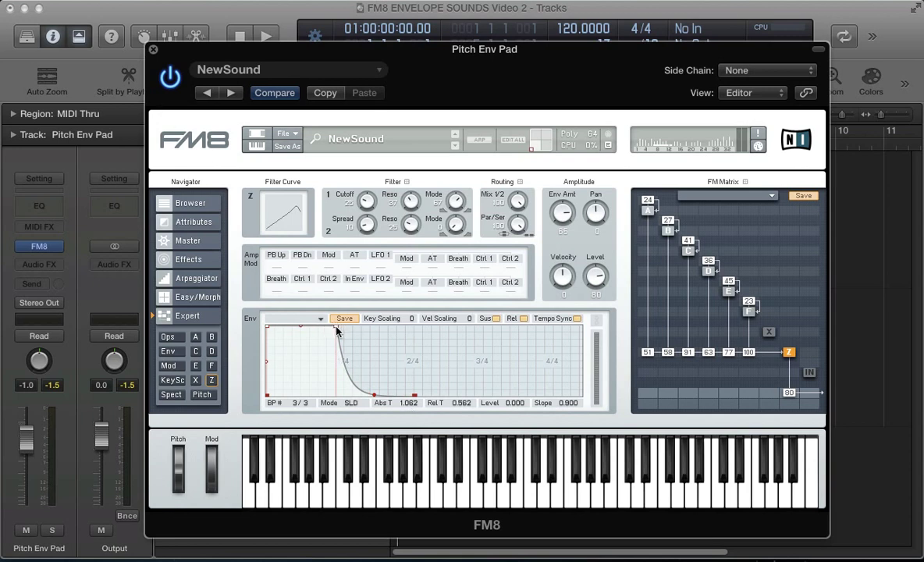
{"action": "left_click_drag", "start_coordinate": [337, 327], "coordinate": [344, 350]}
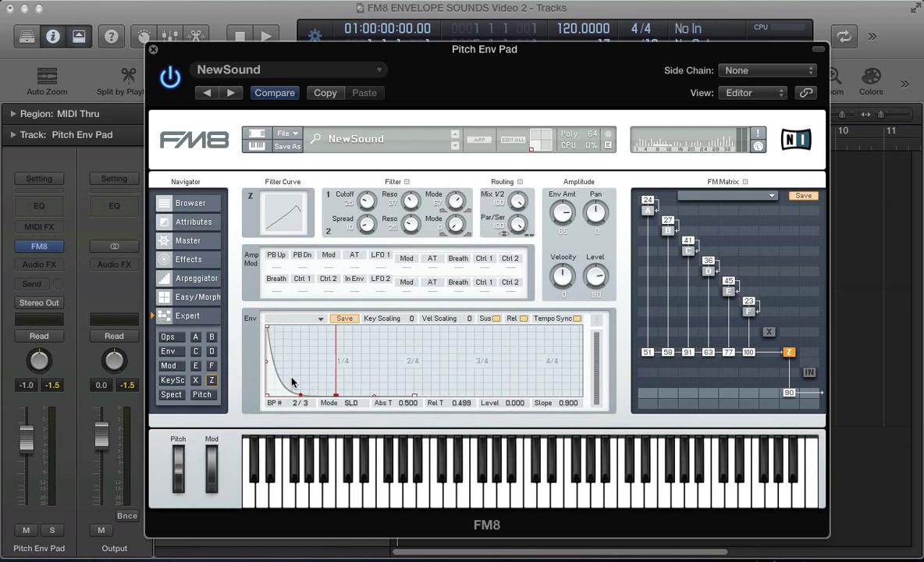
{"action": "left_click_drag", "start_coordinate": [336, 395], "coordinate": [388, 396]}
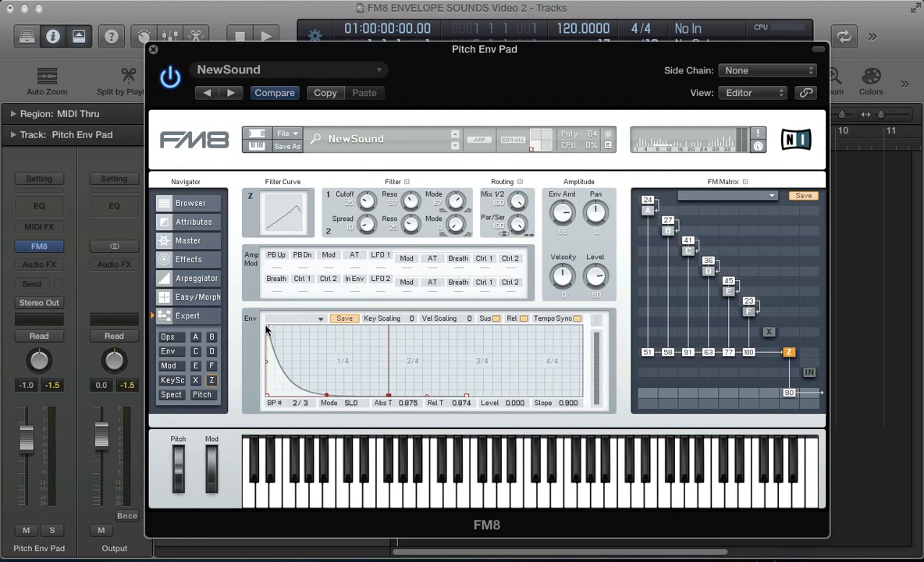
Shape an attack in Z's envelope peaking at 0.188 with level 0.306, add a breakpoint after it, and end the decay at 1.000
{"action": "left_click_drag", "start_coordinate": [267, 327], "coordinate": [290, 377]}
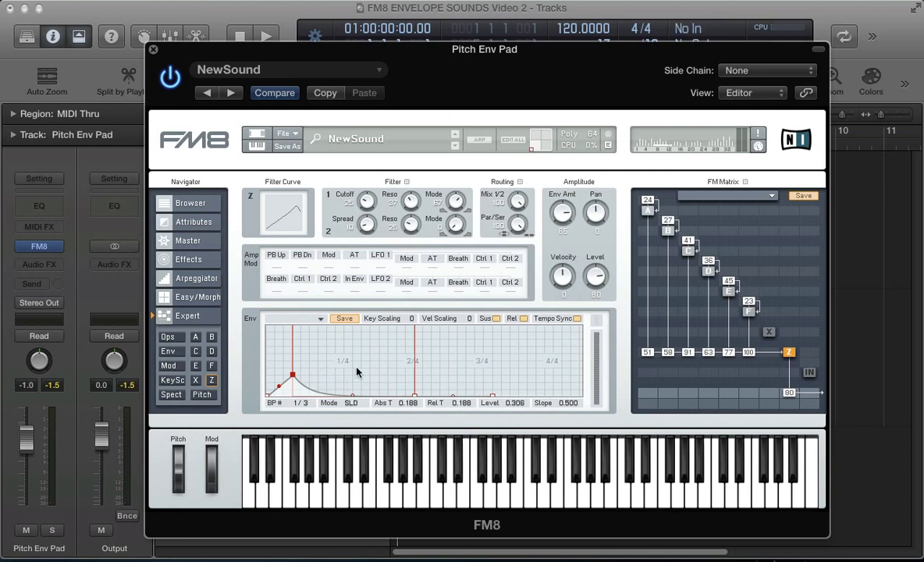
{"action": "double_click", "coordinate": [317, 377]}
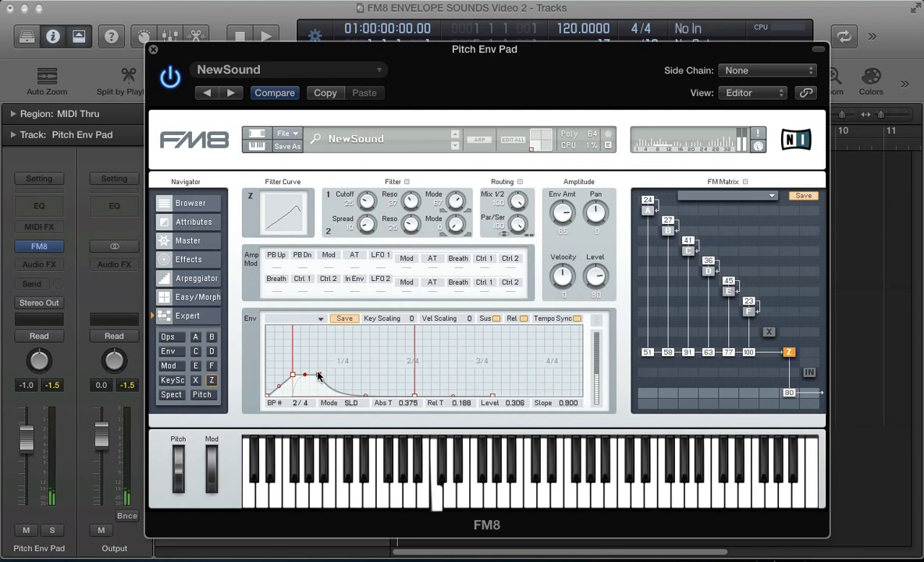
{"action": "mouse_move", "coordinate": [317, 376]}
{"action": "left_mouse_down"}
{"action": "mouse_move", "coordinate": [321, 355]}
{"action": "mouse_move", "coordinate": [355, 357]}
{"action": "mouse_move", "coordinate": [335, 361]}
{"action": "mouse_move", "coordinate": [319, 385]}
{"action": "mouse_move", "coordinate": [301, 381]}
{"action": "mouse_move", "coordinate": [309, 379]}
{"action": "left_mouse_up"}
{"action": "mouse_move", "coordinate": [406, 396]}
{"action": "left_mouse_down"}
{"action": "mouse_move", "coordinate": [315, 377]}
{"action": "mouse_move", "coordinate": [333, 413]}
{"action": "mouse_move", "coordinate": [403, 414]}
{"action": "left_mouse_up"}
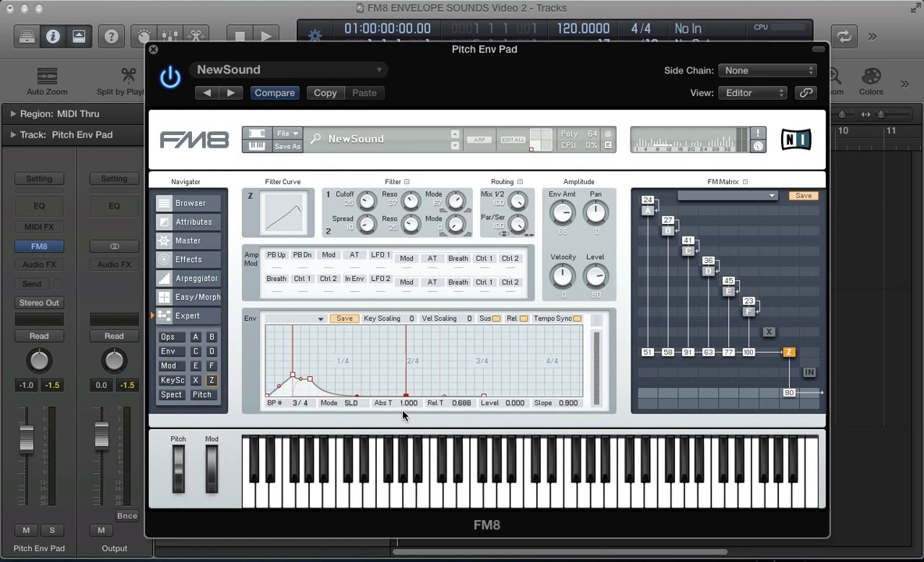
Pull Z's envelope peak back to the start at level 0.520 and extend the decay to 4.000
{"action": "left_click_drag", "start_coordinate": [294, 377], "coordinate": [263, 359]}
{"action": "left_click", "coordinate": [292, 380]}
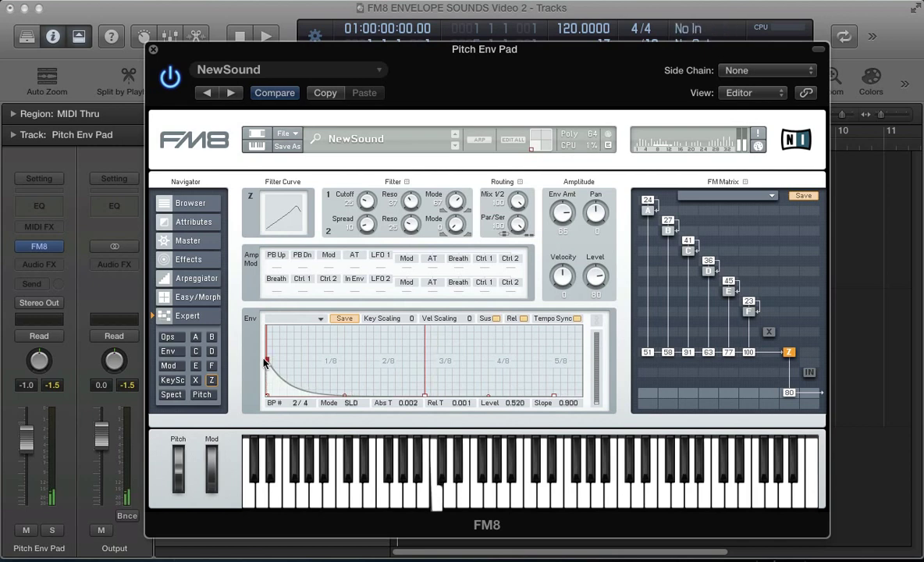
{"action": "left_click_drag", "start_coordinate": [324, 377], "coordinate": [346, 436]}
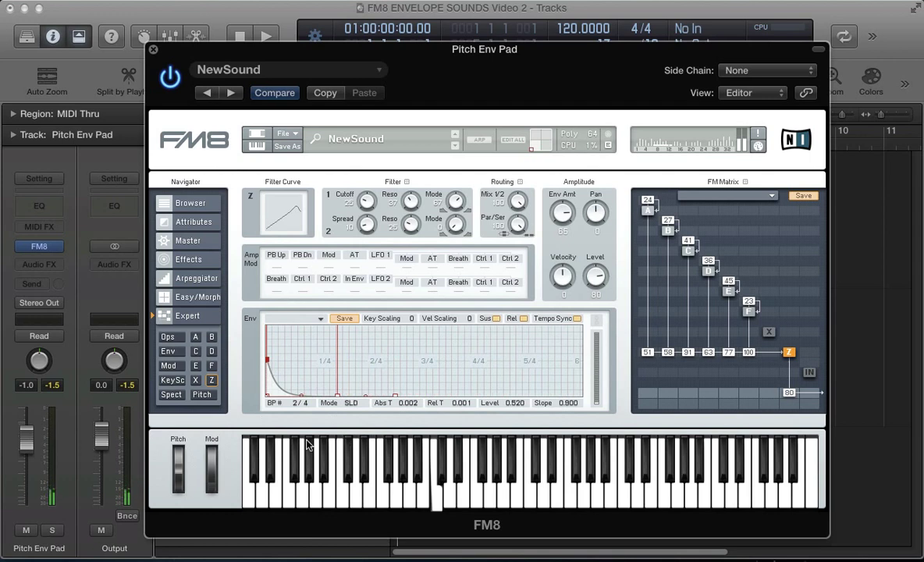
{"action": "left_click_drag", "start_coordinate": [304, 378], "coordinate": [306, 427]}
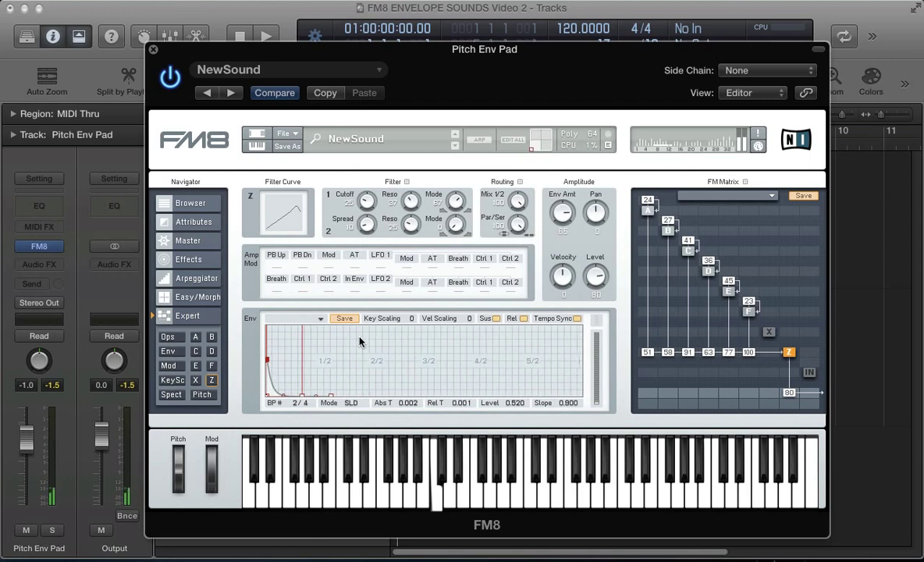
{"action": "left_click_drag", "start_coordinate": [360, 339], "coordinate": [360, 370]}
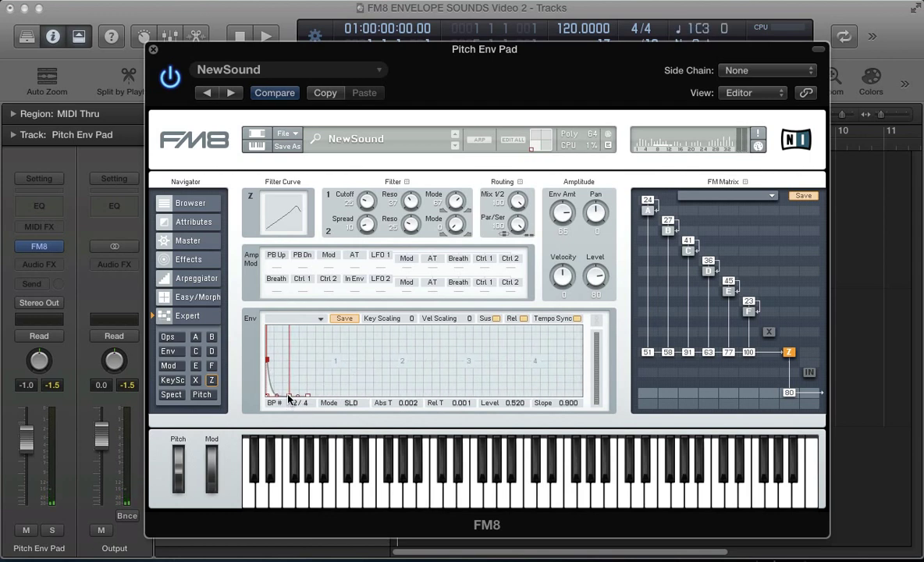
{"action": "left_click_drag", "start_coordinate": [289, 396], "coordinate": [397, 419]}
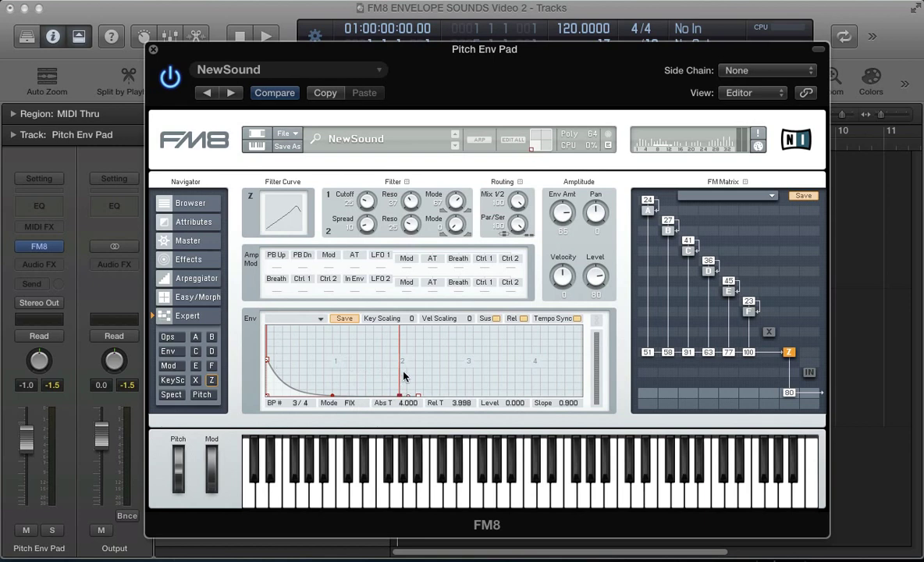
Add a breakpoint to the decay of Z's envelope, set its mode to FIX and place it at 1.750 with level 0.092
{"action": "left_click_drag", "start_coordinate": [330, 396], "coordinate": [352, 380]}
{"action": "left_click", "coordinate": [351, 403]}
{"action": "double_click", "coordinate": [301, 381]}
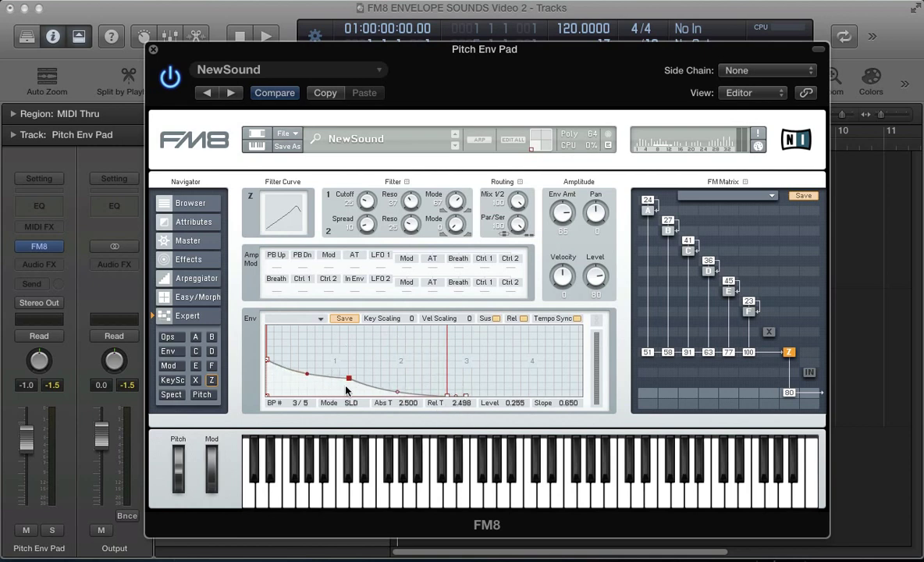
{"action": "left_click_drag", "start_coordinate": [348, 380], "coordinate": [296, 382]}
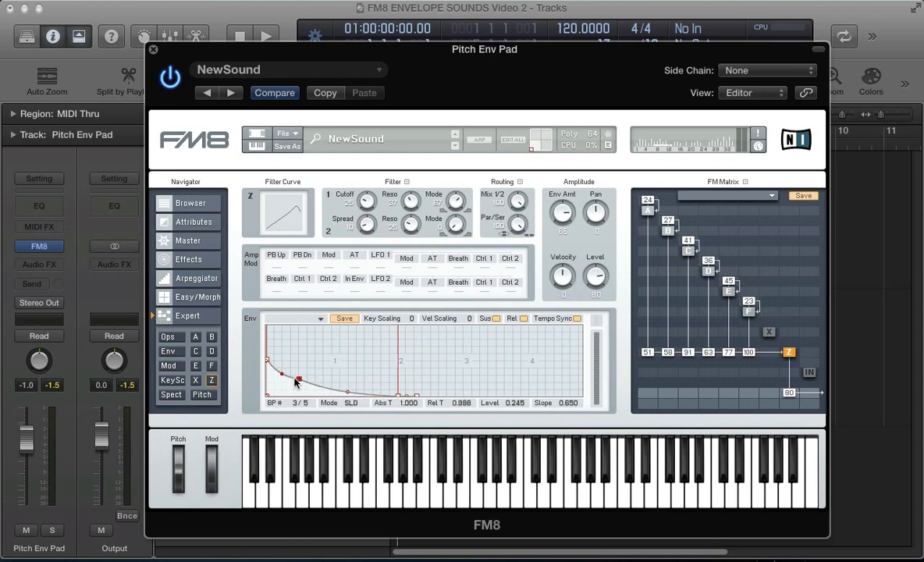
{"action": "left_click", "coordinate": [351, 402]}
{"action": "left_click_drag", "start_coordinate": [299, 380], "coordinate": [325, 390]}
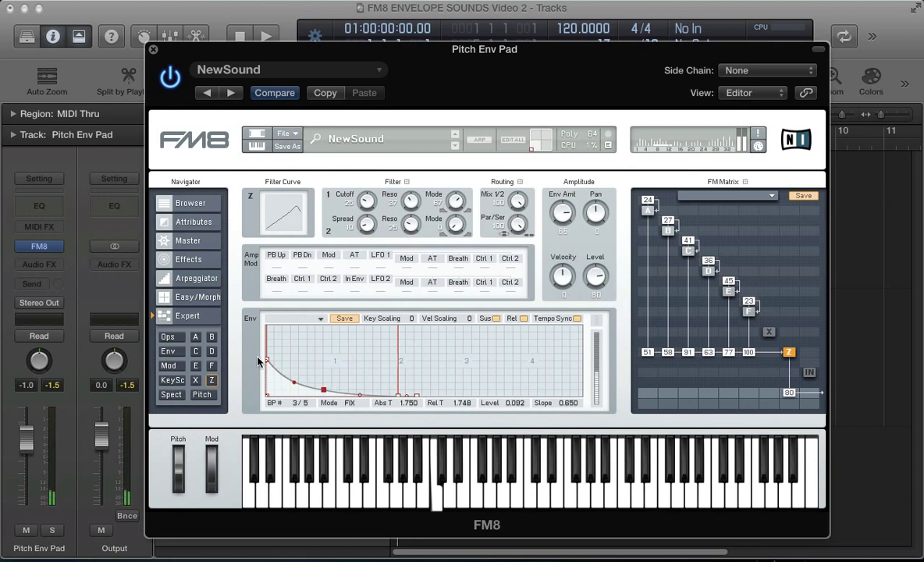
Lower the starting level of Z's envelope to 0.408 and open the pitch settings
{"action": "left_click", "coordinate": [267, 360]}
{"action": "left_click_drag", "start_coordinate": [267, 360], "coordinate": [266, 370]}
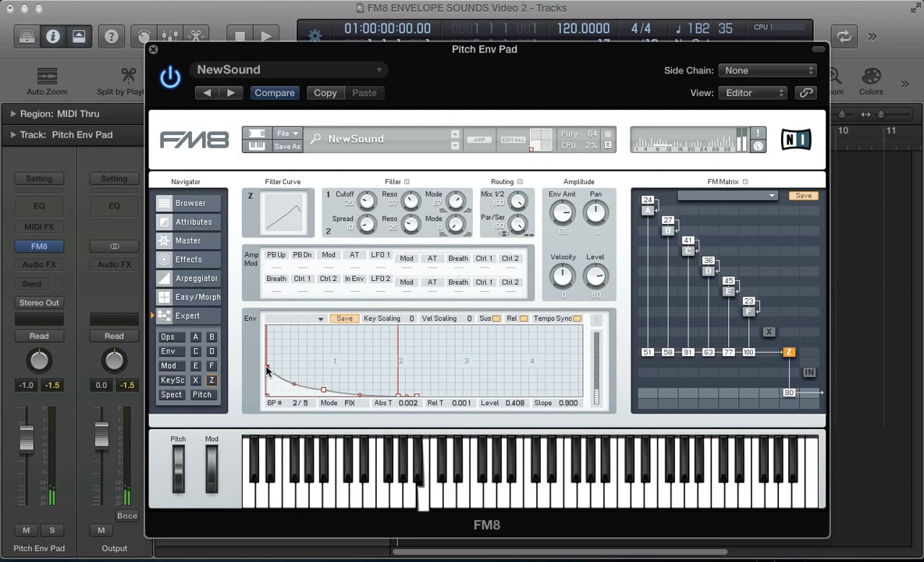
{"action": "left_click", "coordinate": [202, 394]}
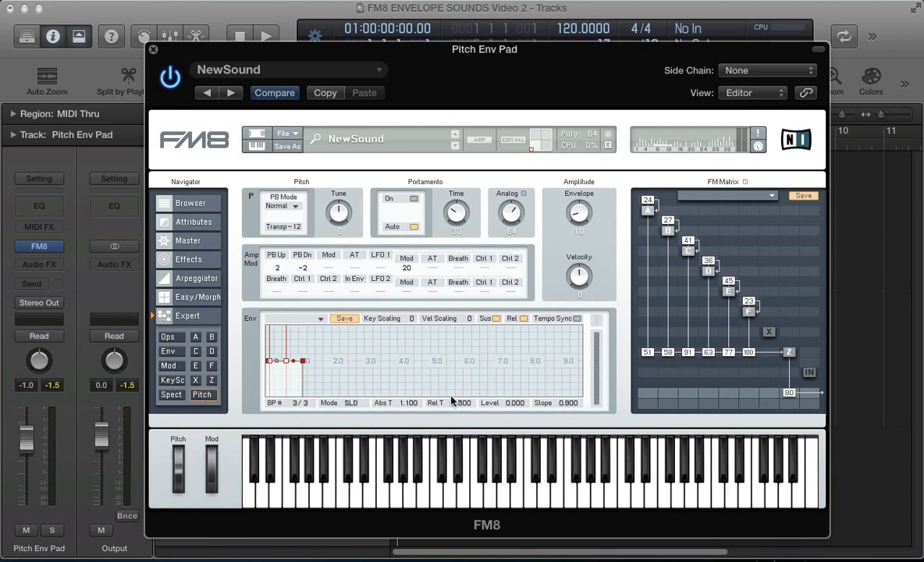
Review the operator envelope overview and Z's filter envelope, and return to the pitch settings
{"action": "left_click_drag", "start_coordinate": [390, 362], "coordinate": [470, 337]}
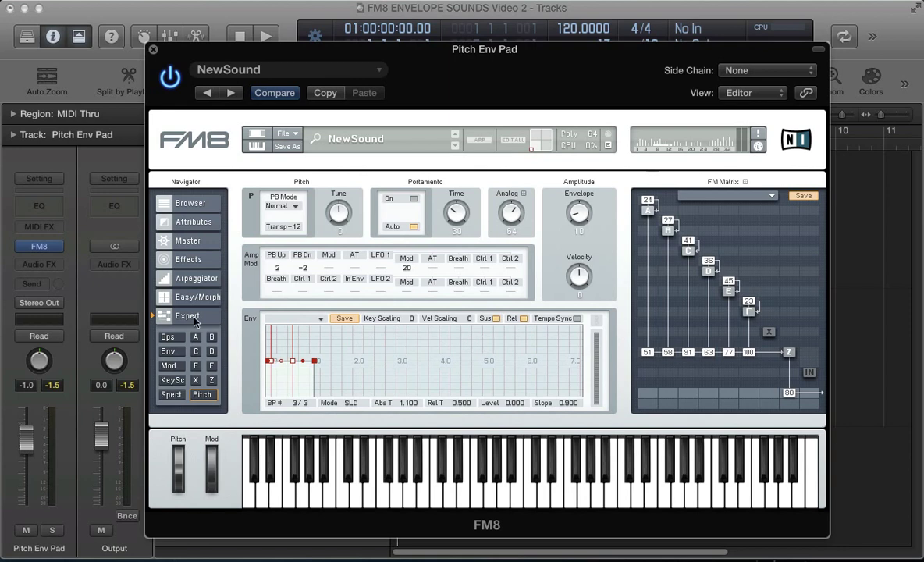
{"action": "left_click", "coordinate": [167, 351]}
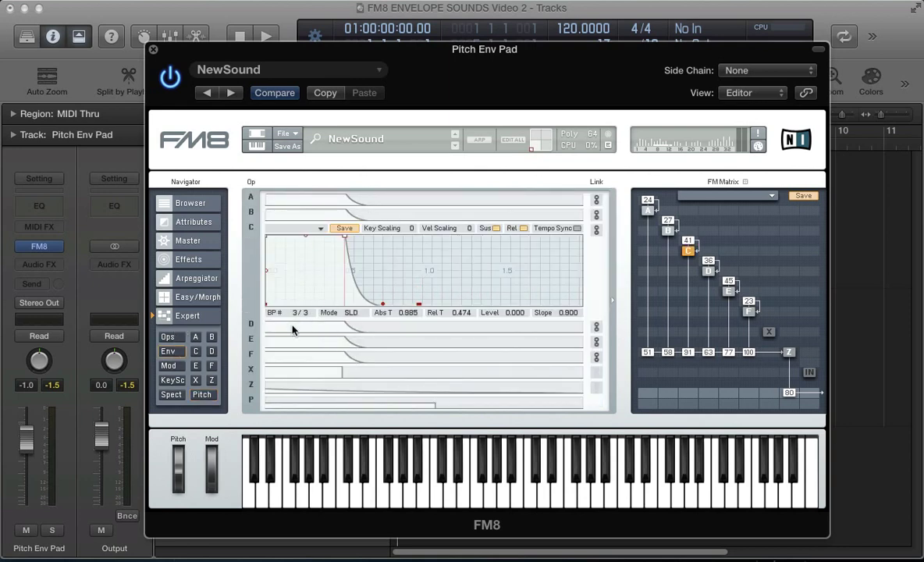
{"action": "left_click", "coordinate": [205, 380]}
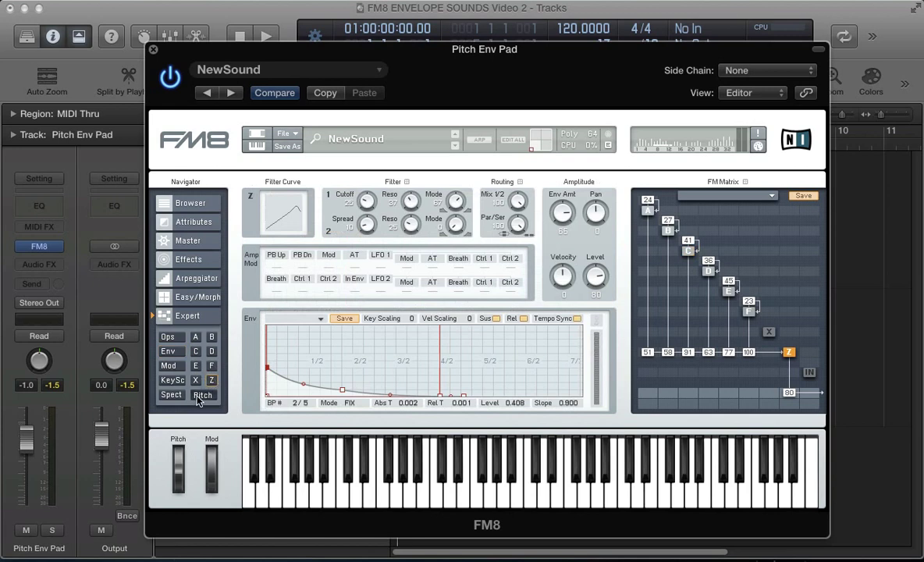
{"action": "left_click", "coordinate": [200, 396]}
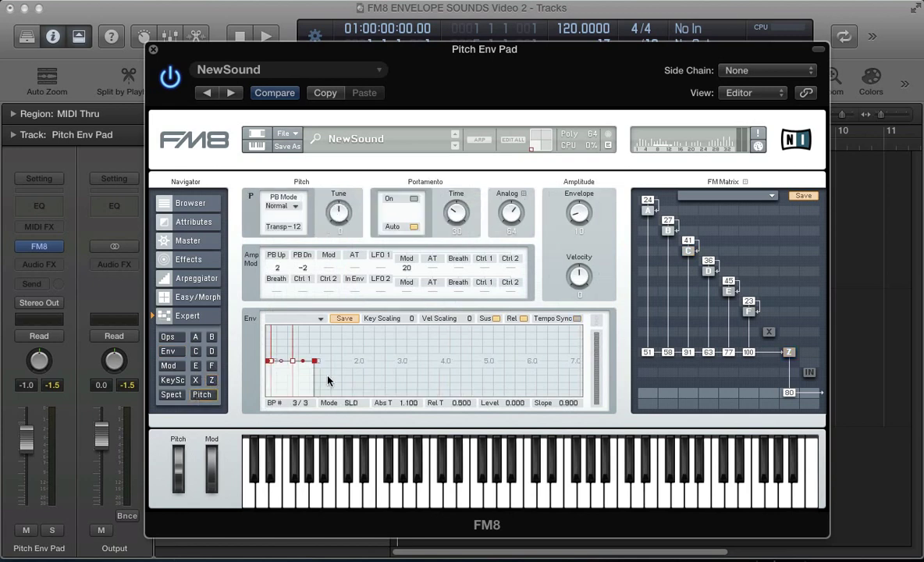
{"action": "double_click", "coordinate": [267, 352]}
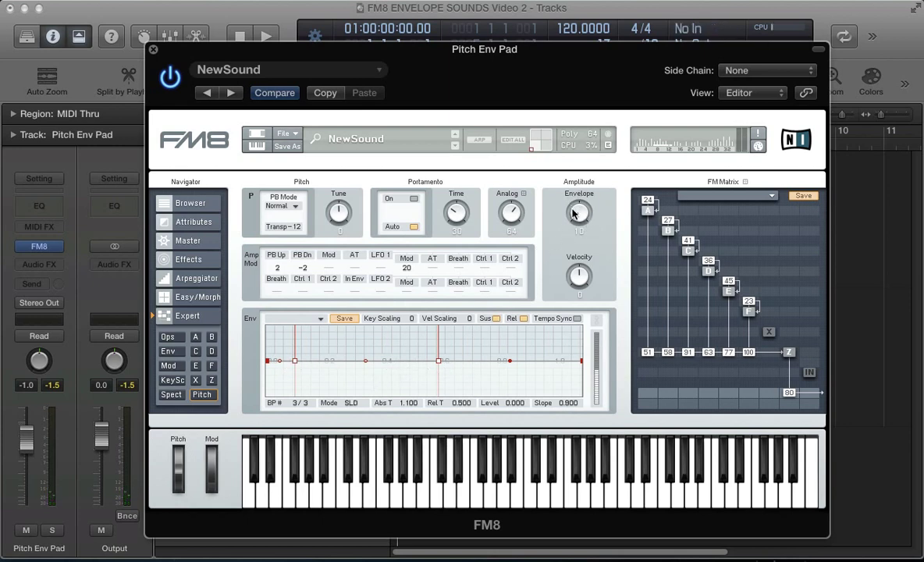
{"action": "left_click", "coordinate": [211, 380]}
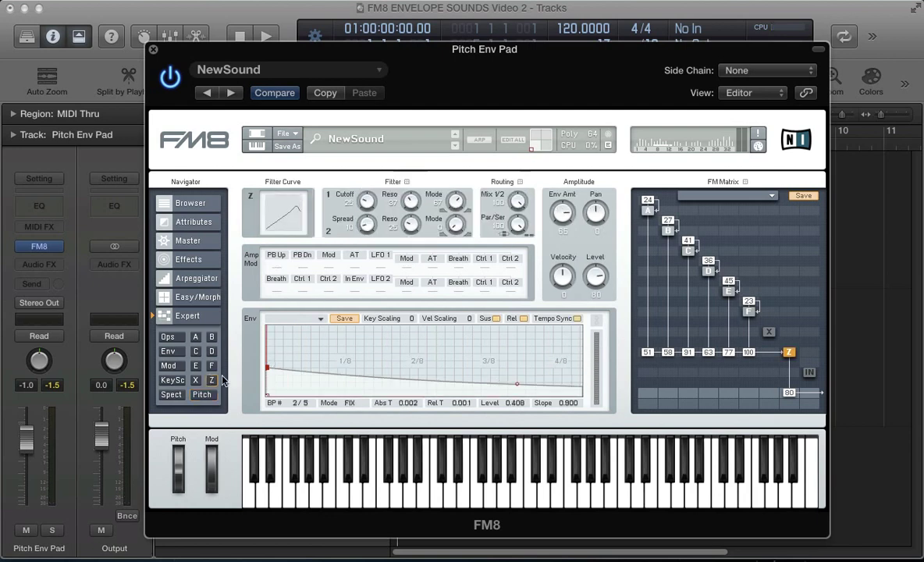
{"action": "left_click", "coordinate": [202, 394]}
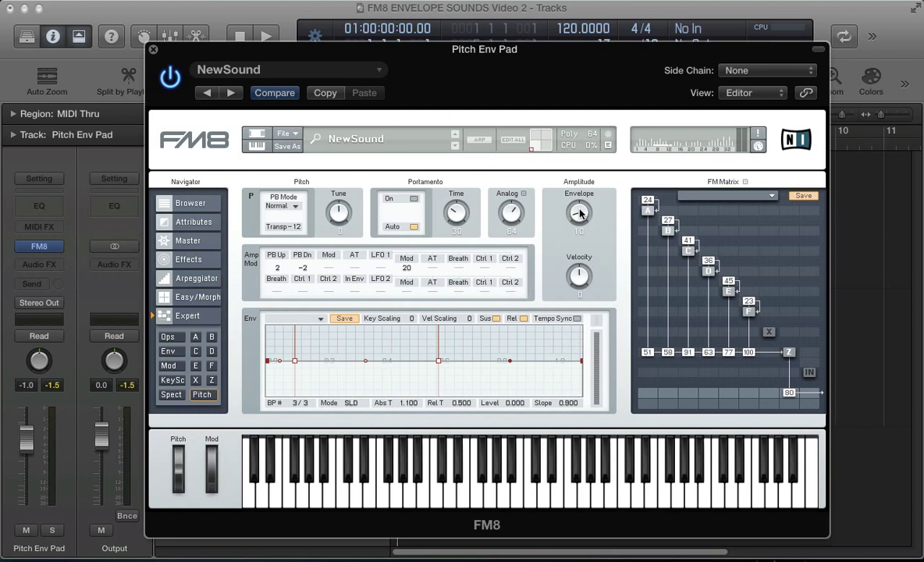
Raise the pitch envelope amount to 87 and pull the first pitch envelope breakpoint down to level -1.000 at 0.352
{"action": "left_click_drag", "start_coordinate": [295, 361], "coordinate": [369, 400]}
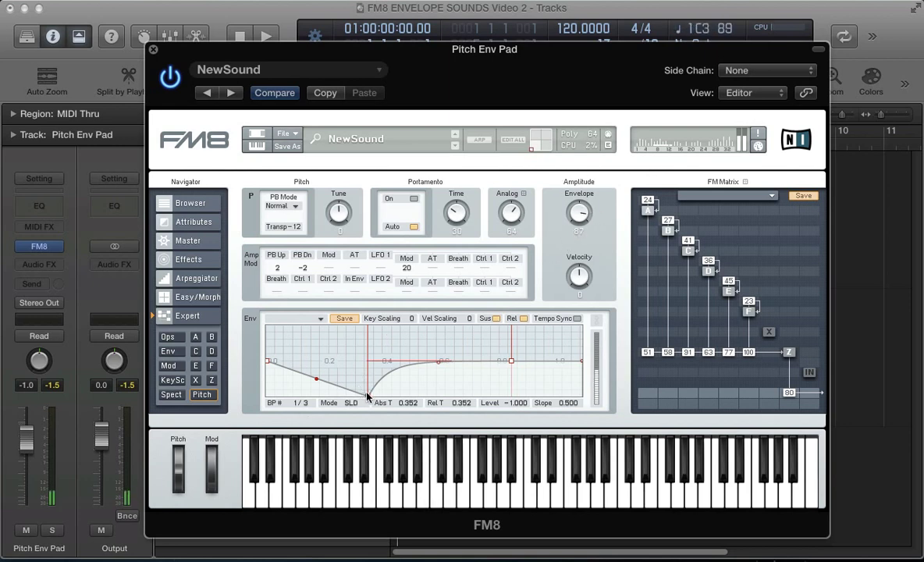
{"action": "left_click", "coordinate": [368, 395]}
{"action": "double_click", "coordinate": [348, 392]}
Load the P --- pitch envelope preset, raise its first breakpoint to the maximum and lower the second to level -1.000
{"action": "left_click", "coordinate": [295, 319]}
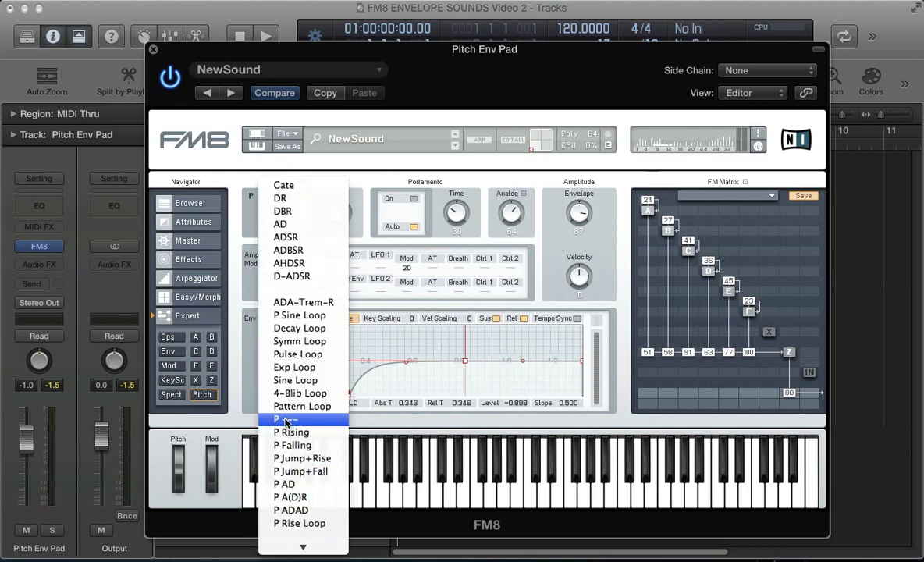
{"action": "left_click", "coordinate": [285, 423]}
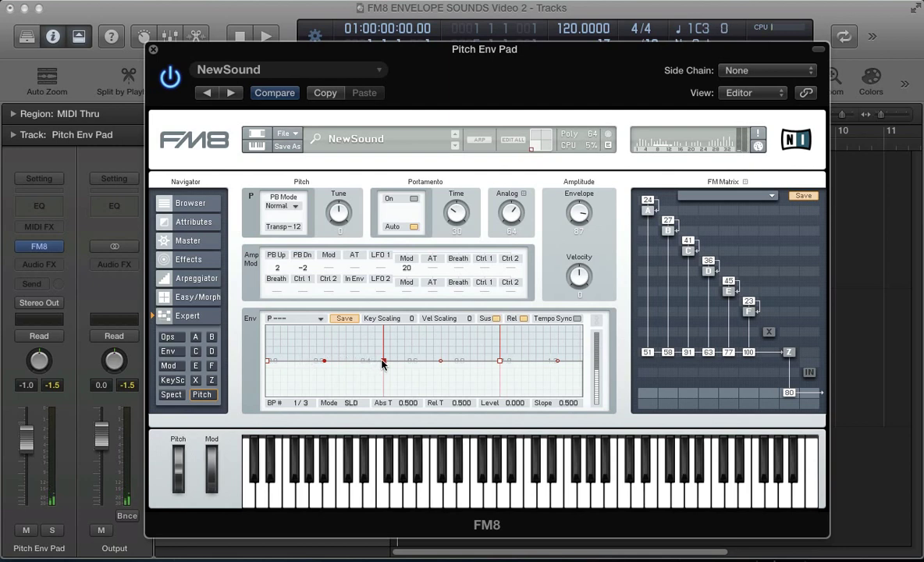
{"action": "left_click_drag", "start_coordinate": [382, 363], "coordinate": [383, 326]}
{"action": "left_click_drag", "start_coordinate": [500, 363], "coordinate": [501, 428]}
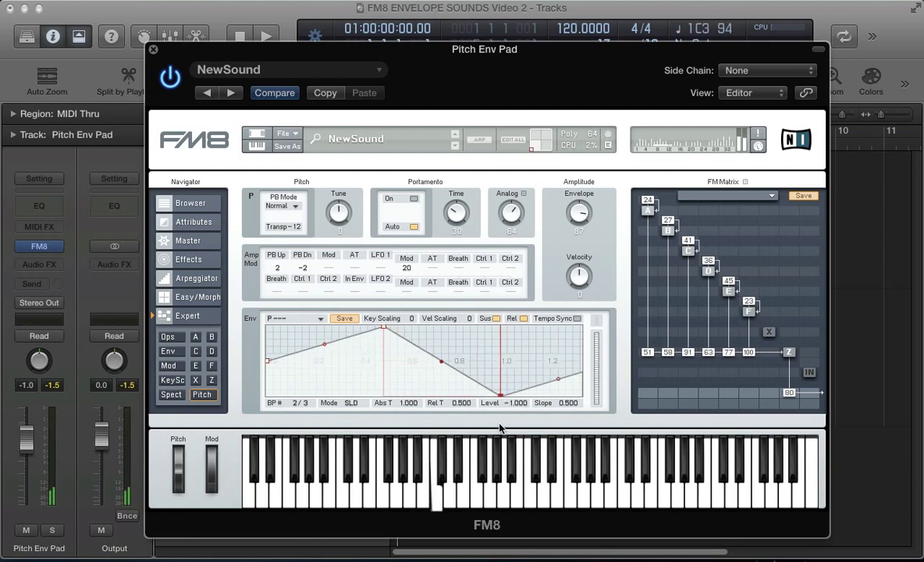
Reload the P --- preset with Tempo Sync on and add a breakpoint at 0.125 slightly below the centre line
{"action": "left_click", "coordinate": [318, 319]}
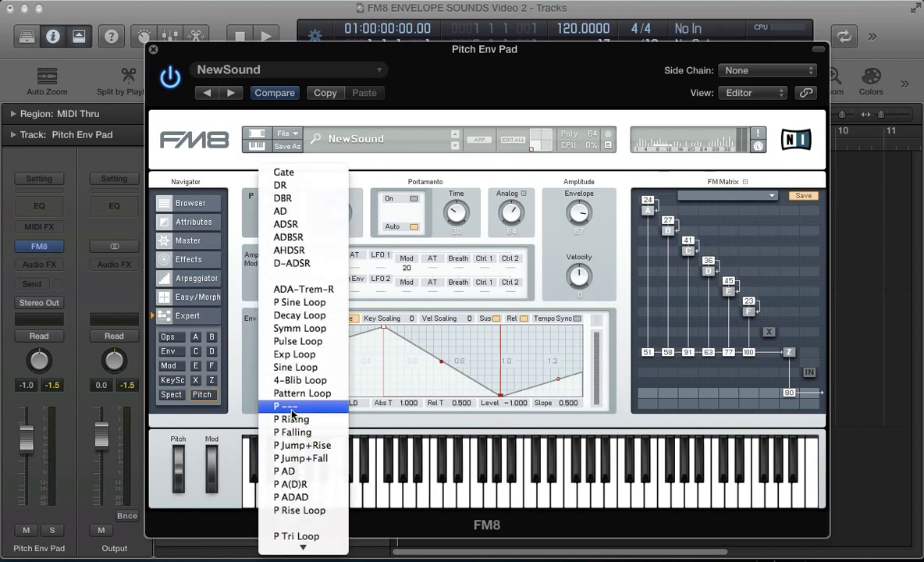
{"action": "left_click", "coordinate": [287, 406]}
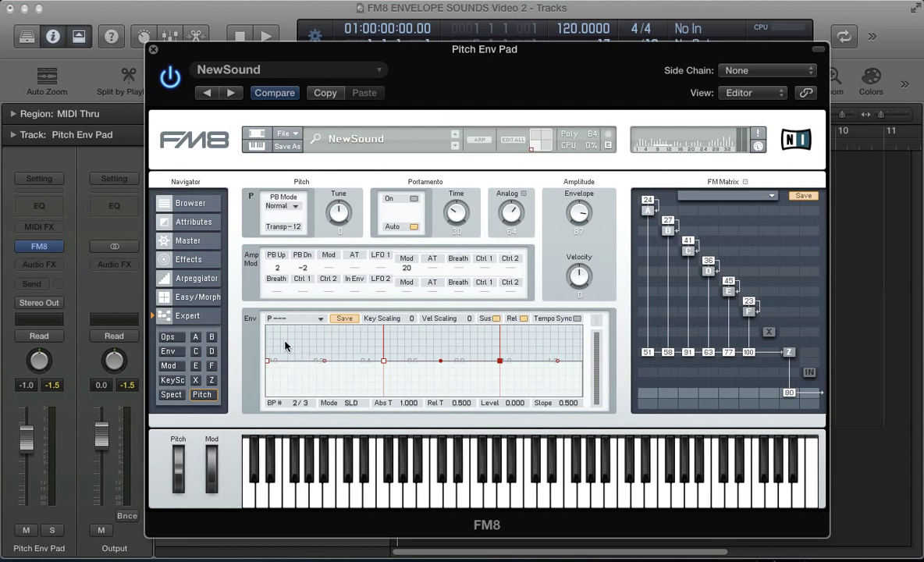
{"action": "left_click", "coordinate": [577, 318]}
{"action": "double_click", "coordinate": [295, 367]}
Move the pitch envelope's second breakpoint out to 2.000 with level 0.020
{"action": "left_click_drag", "start_coordinate": [275, 337], "coordinate": [339, 303]}
{"action": "left_click_drag", "start_coordinate": [450, 361], "coordinate": [366, 364]}
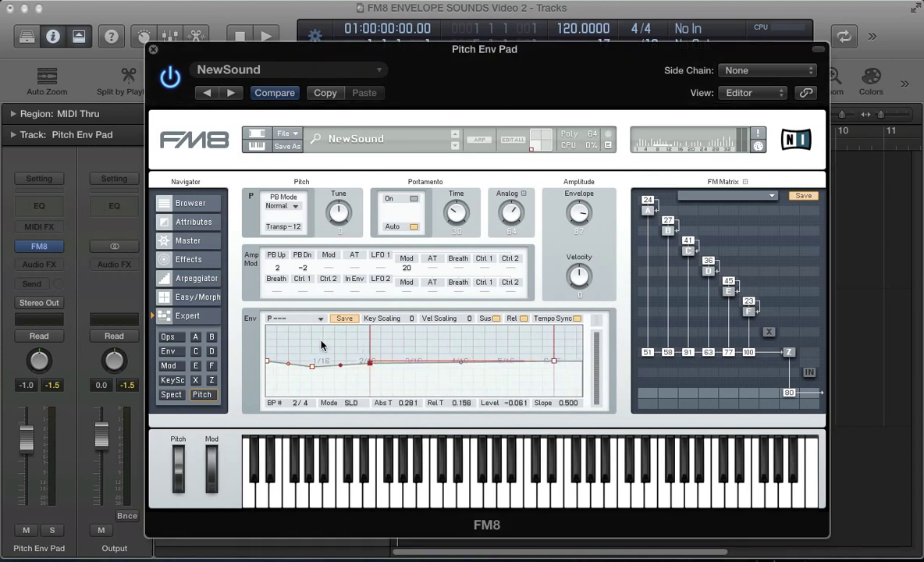
{"action": "scroll", "coordinate": [296, 339], "scroll_direction": "down", "scroll_amount": 3}
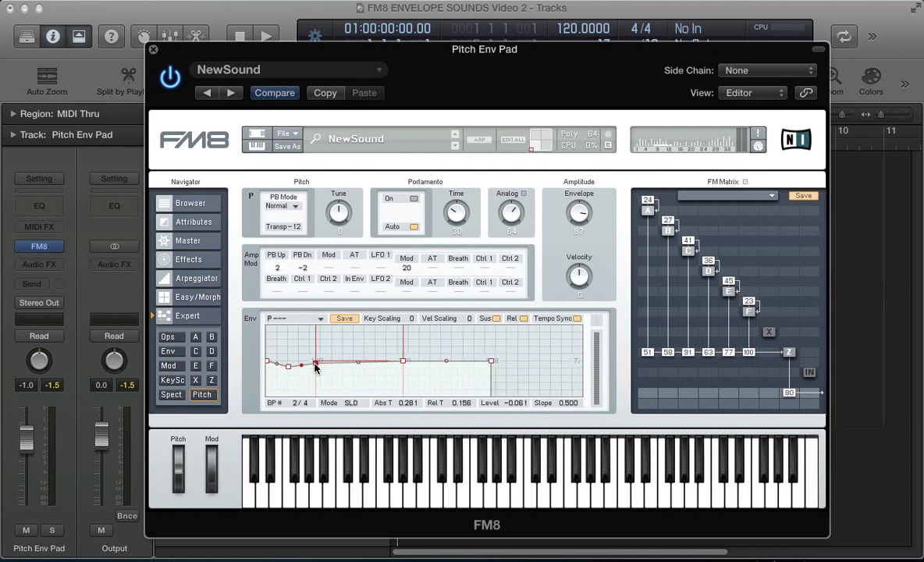
{"action": "left_click_drag", "start_coordinate": [316, 365], "coordinate": [441, 363]}
{"action": "scroll", "coordinate": [435, 372], "scroll_direction": "down", "scroll_amount": 4}
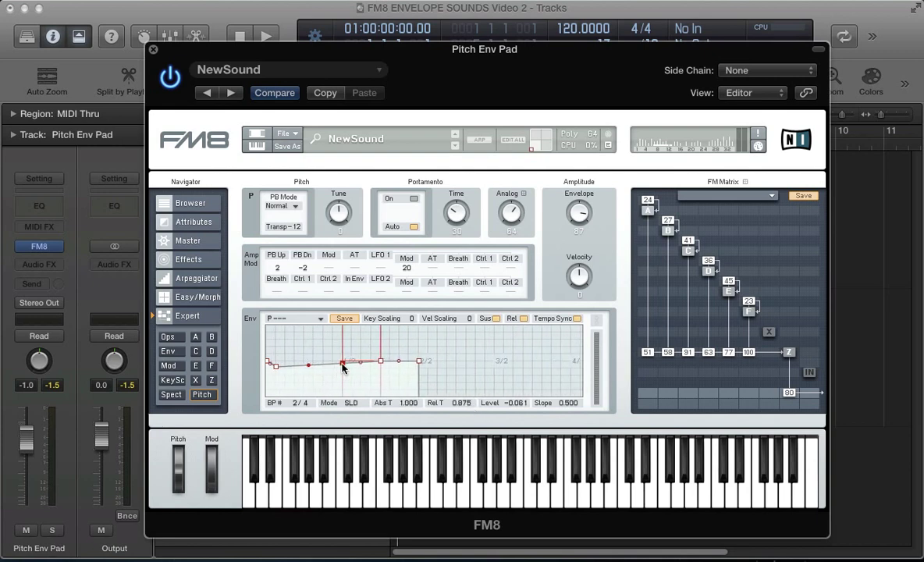
{"action": "left_click_drag", "start_coordinate": [344, 367], "coordinate": [419, 363]}
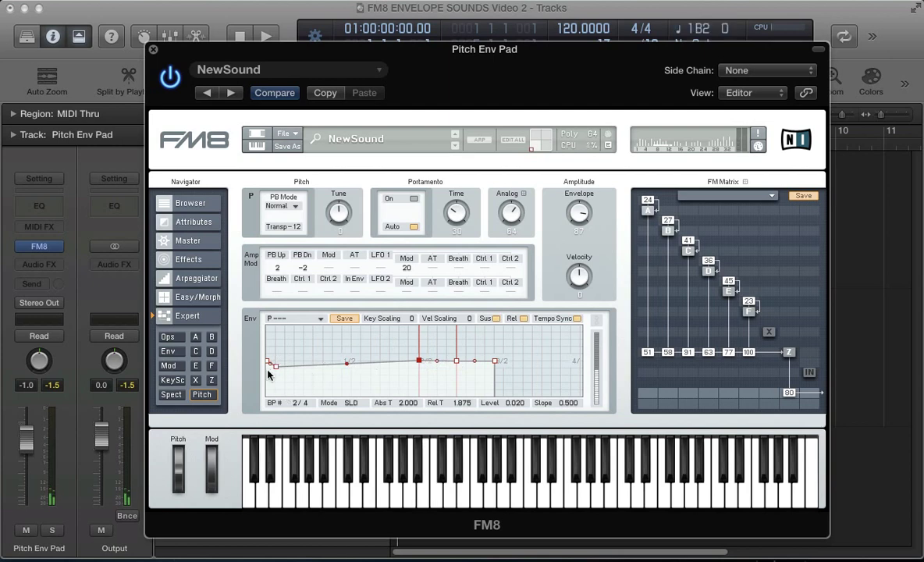
Add a breakpoint near the pitch envelope's start and shape a rise from level -1.000 at 0.001 to 0.020 at 0.125
{"action": "left_click_drag", "start_coordinate": [263, 354], "coordinate": [294, 286]}
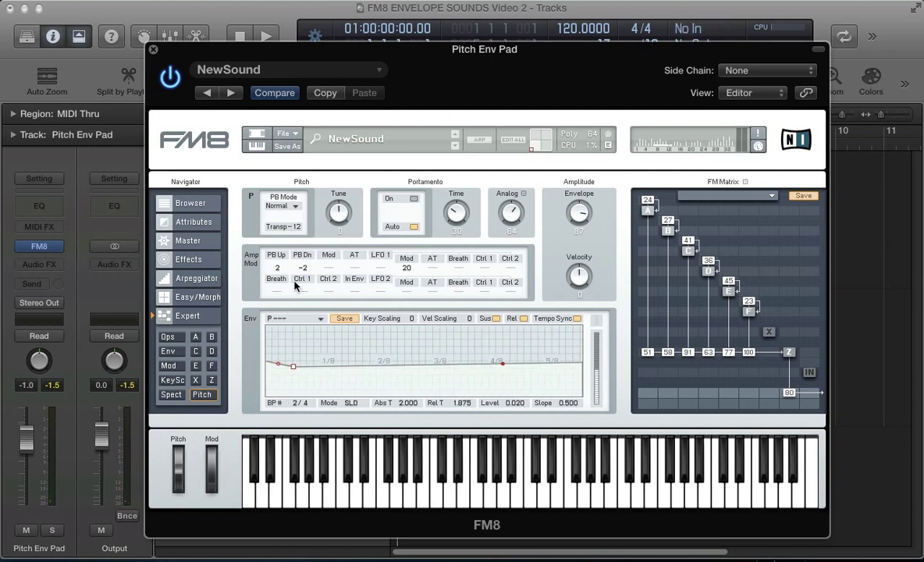
{"action": "double_click", "coordinate": [355, 367]}
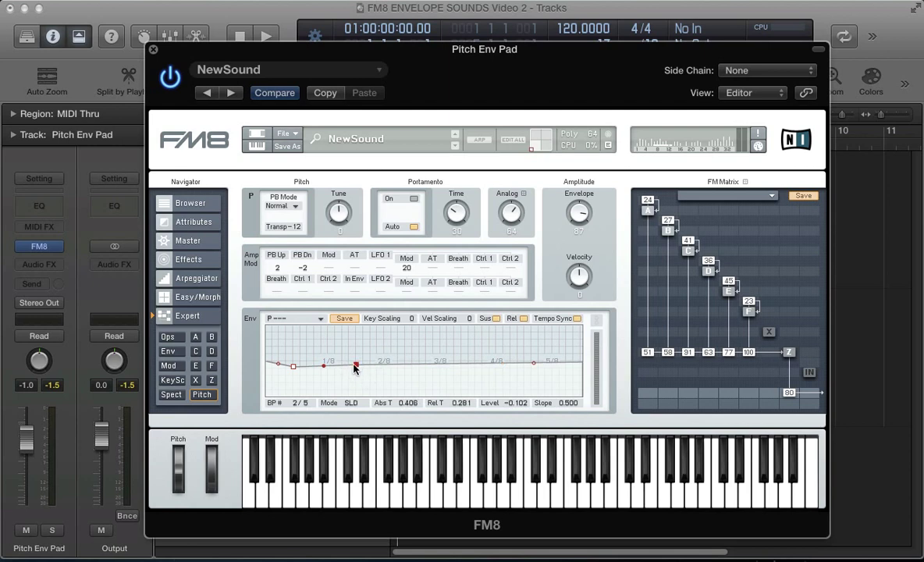
{"action": "left_click_drag", "start_coordinate": [354, 367], "coordinate": [358, 362]}
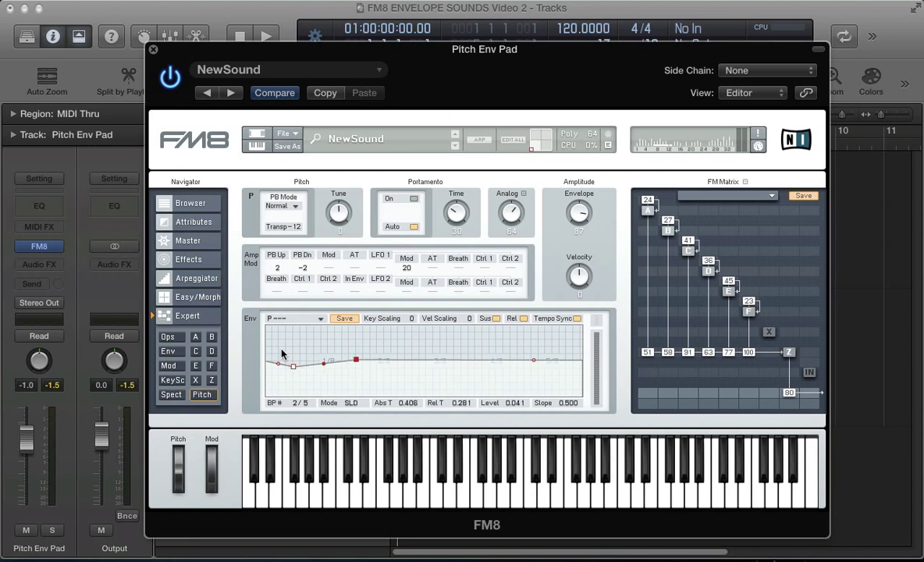
{"action": "left_click_drag", "start_coordinate": [282, 350], "coordinate": [268, 394]}
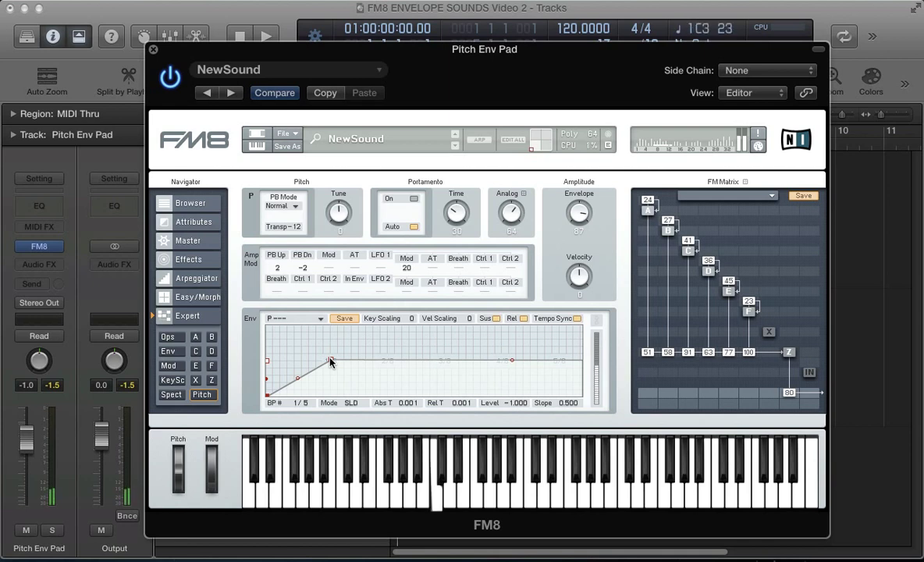
{"action": "left_click_drag", "start_coordinate": [331, 361], "coordinate": [294, 362]}
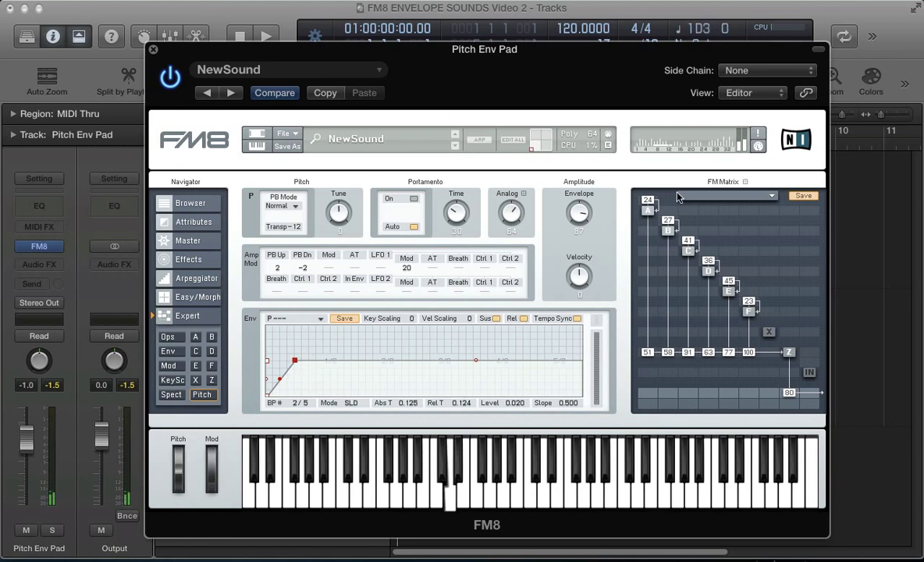
Set the pitch envelope amount to 83 and compare the sound against an amount of 0
{"action": "left_click_drag", "start_coordinate": [578, 212], "coordinate": [578, 218]}
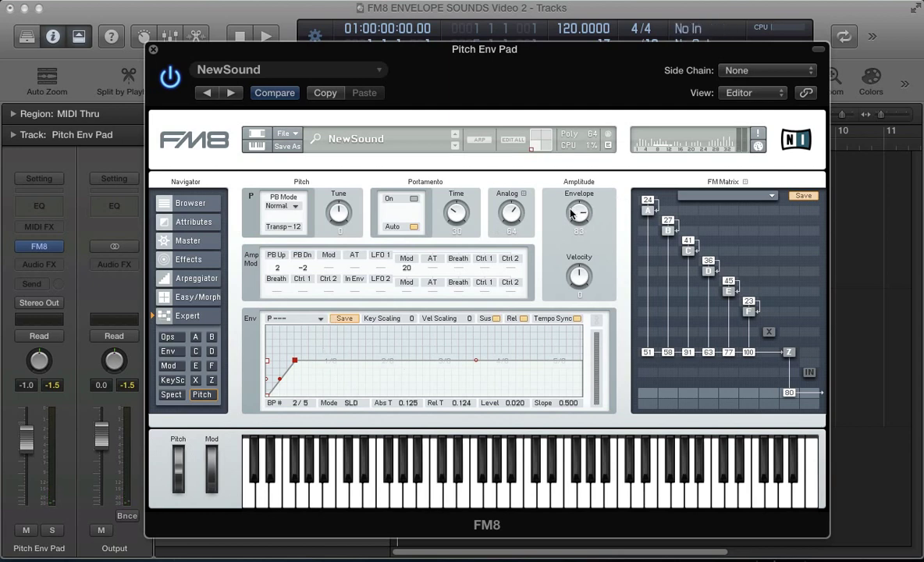
{"action": "left_click_drag", "start_coordinate": [574, 215], "coordinate": [574, 257]}
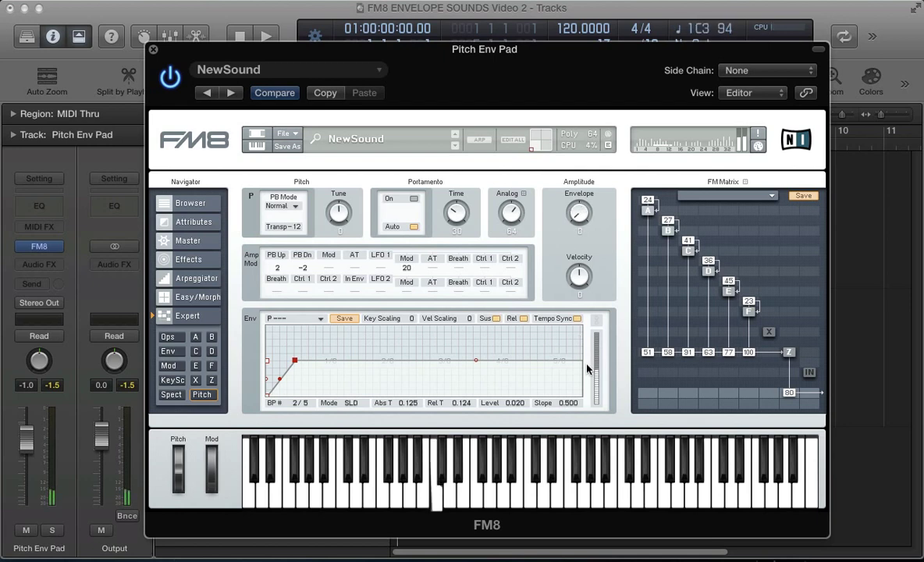
{"action": "left_click_drag", "start_coordinate": [573, 227], "coordinate": [570, 209]}
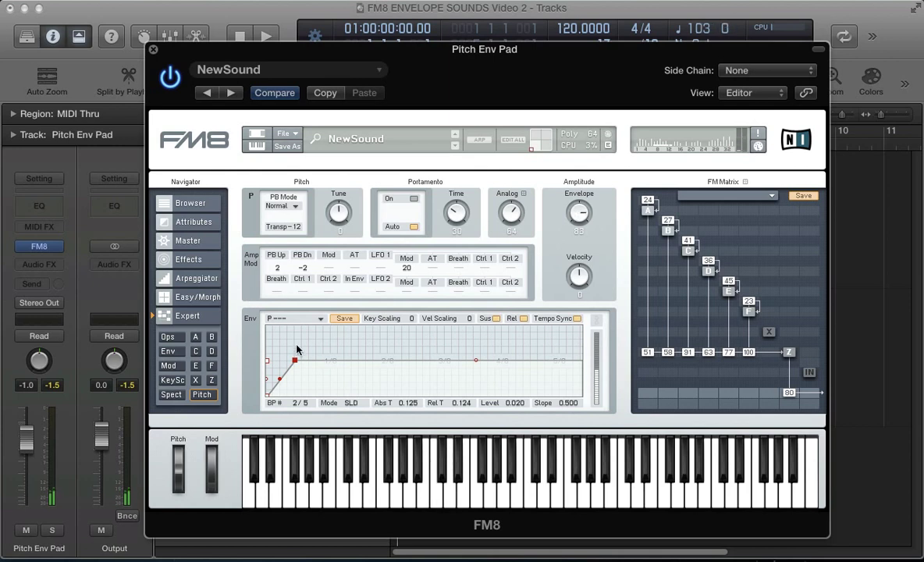
Move the third pitch envelope breakpoint to 2.000 with level 0.000
{"action": "left_click_drag", "start_coordinate": [296, 343], "coordinate": [304, 395]}
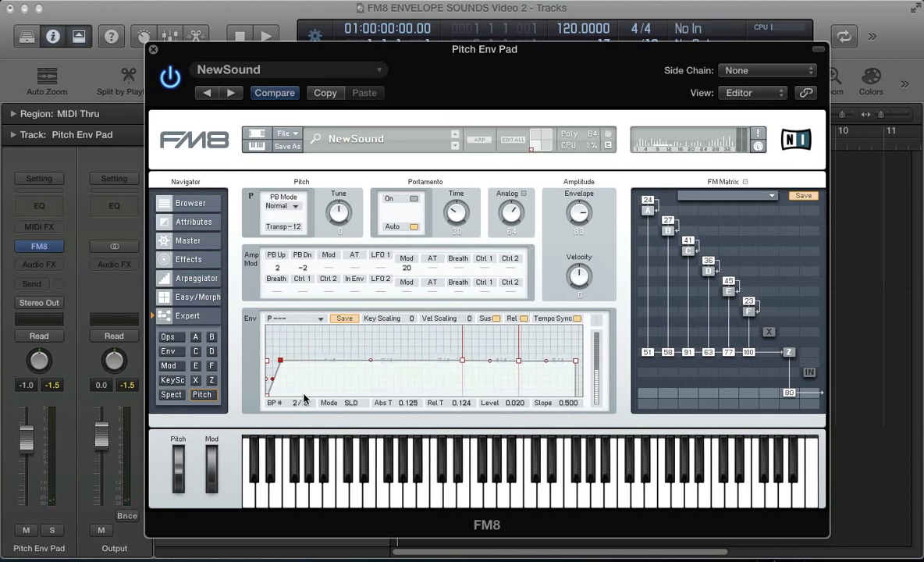
{"action": "left_click", "coordinate": [462, 361]}
{"action": "scroll", "coordinate": [412, 340], "scroll_direction": "down", "scroll_amount": 2}
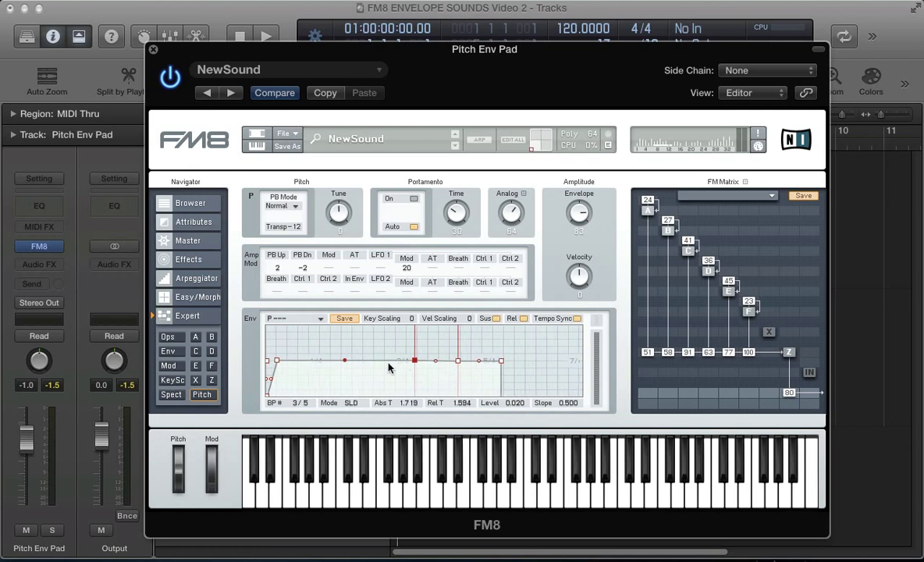
{"action": "scroll", "coordinate": [381, 360], "scroll_direction": "down", "scroll_amount": 2}
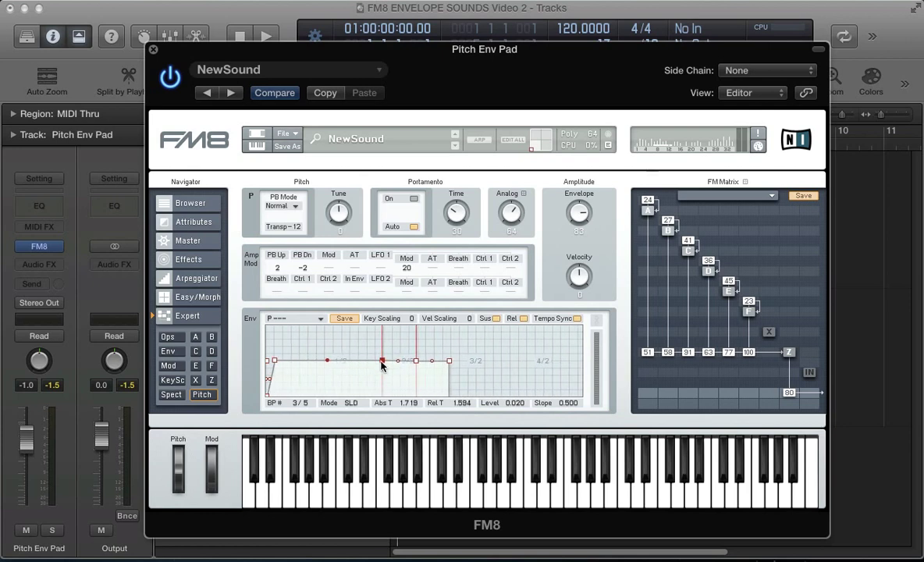
{"action": "left_click_drag", "start_coordinate": [383, 362], "coordinate": [402, 362]}
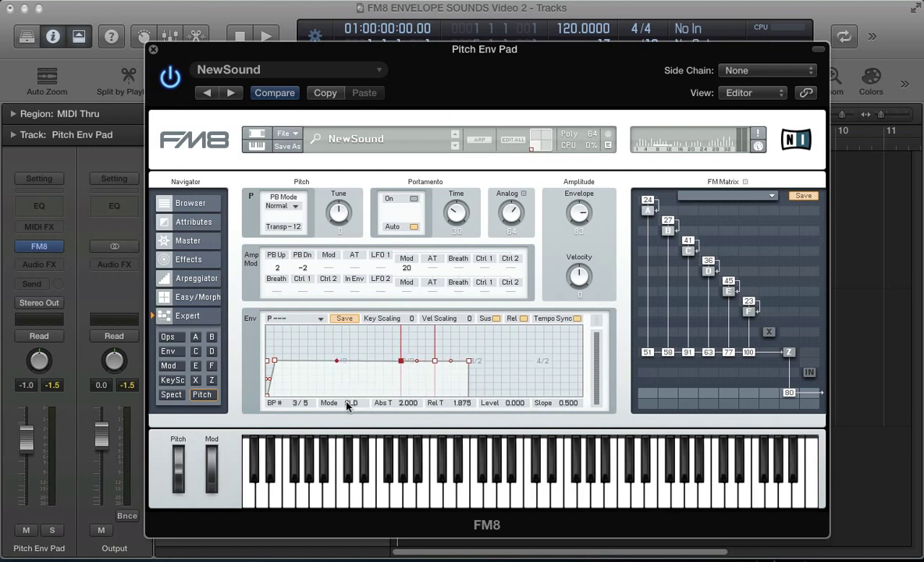
Move the fourth pitch envelope breakpoint to 8.000, with level 0.000 and mode FIX
{"action": "left_click_drag", "start_coordinate": [435, 360], "coordinate": [465, 351]}
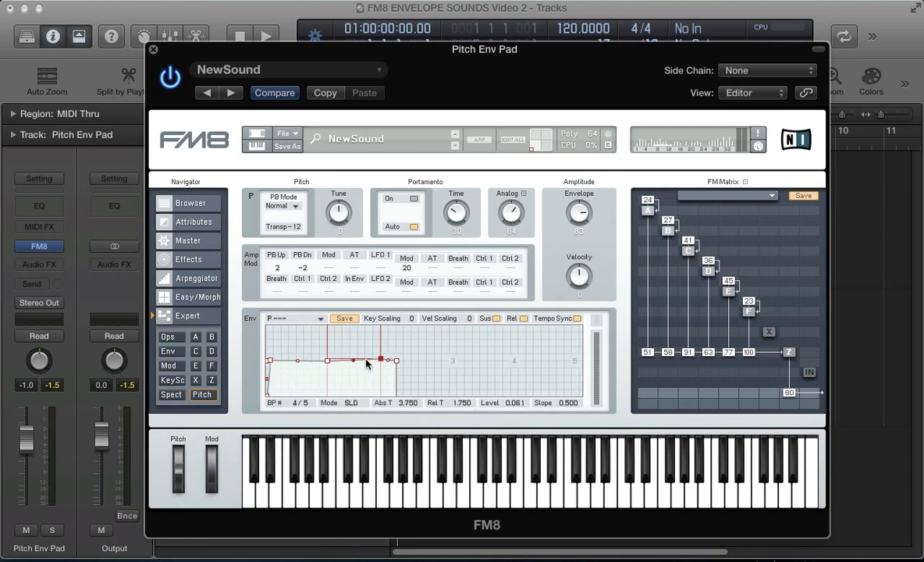
{"action": "left_click_drag", "start_coordinate": [381, 359], "coordinate": [511, 365]}
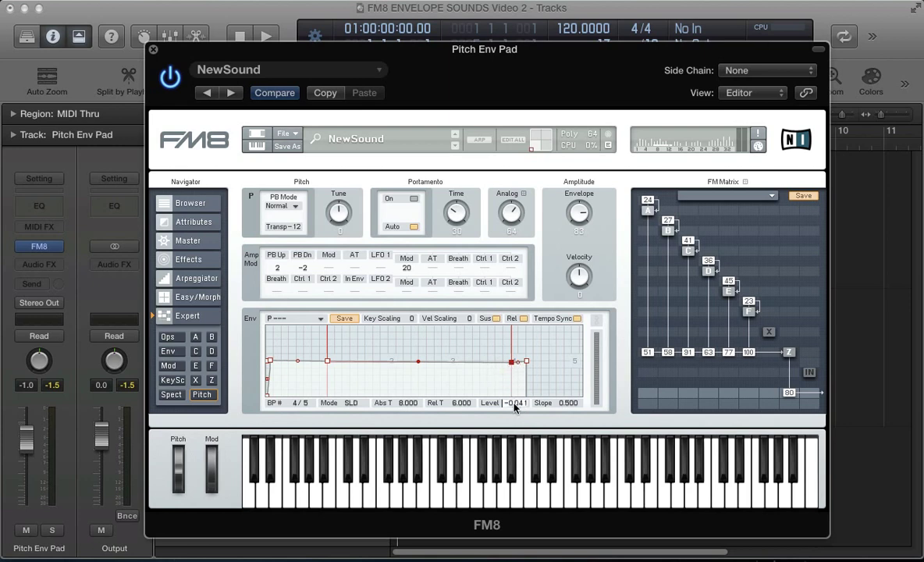
{"action": "key", "text": "Return"}
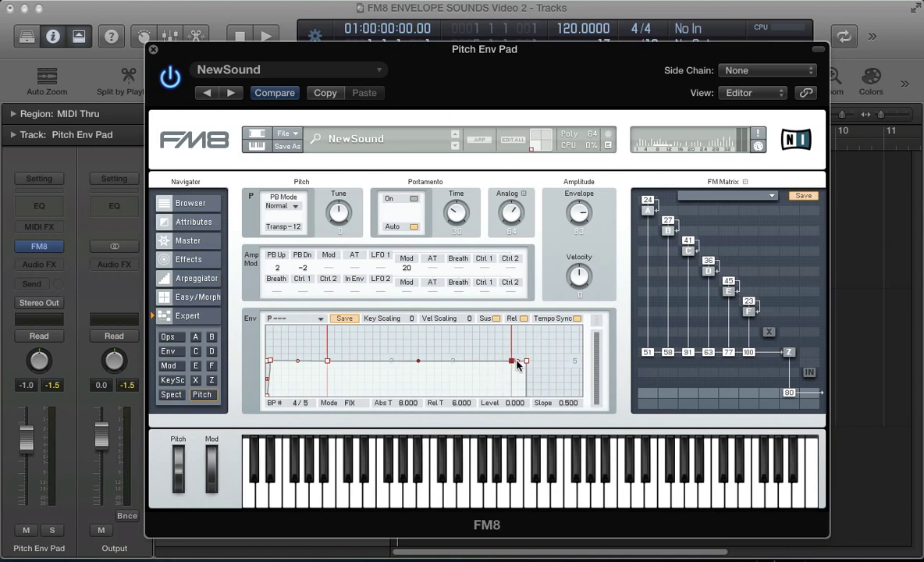
Give the third breakpoint mode FIX, level 0.143 and slope 0.050, and add a breakpoint 4.000 after it at level 0.143
{"action": "left_click", "coordinate": [327, 361]}
{"action": "left_click_drag", "start_coordinate": [329, 363], "coordinate": [328, 360]}
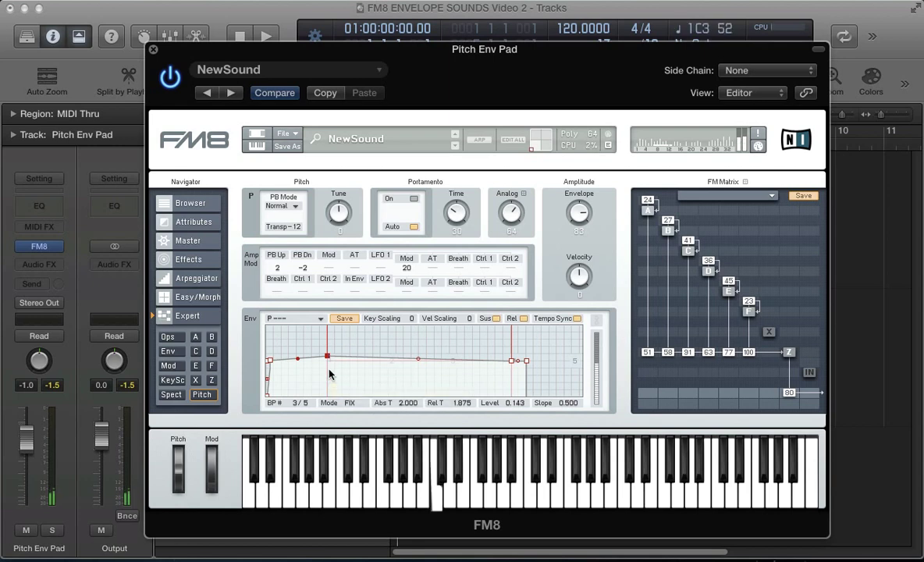
{"action": "left_click_drag", "start_coordinate": [297, 359], "coordinate": [295, 394]}
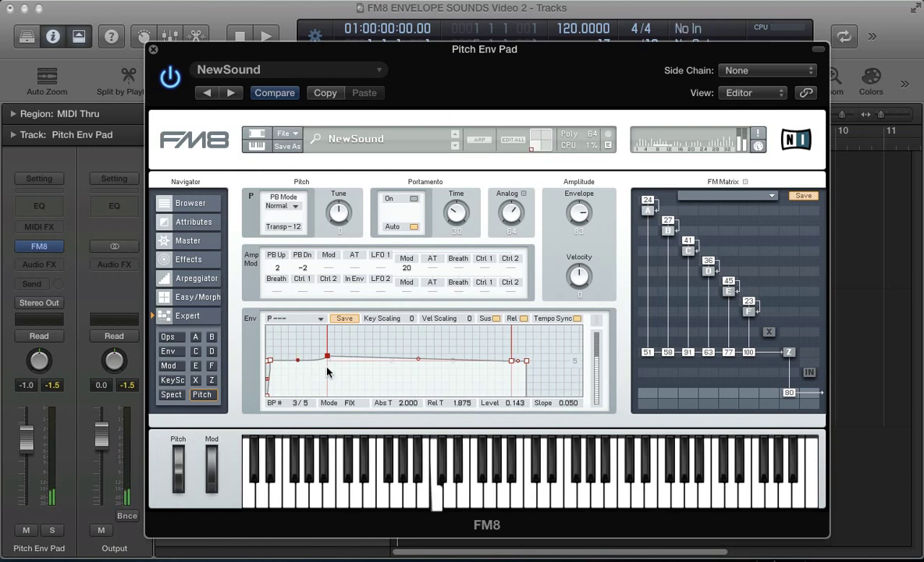
{"action": "double_click", "coordinate": [449, 357]}
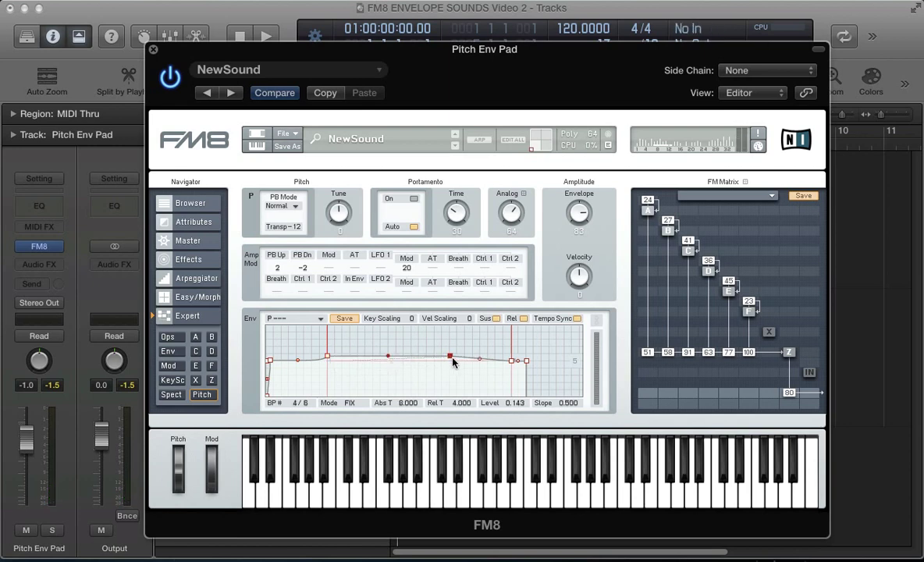
Set the fourth pitch envelope breakpoint to level 0.000 and slope 0.840
{"action": "left_click_drag", "start_coordinate": [449, 359], "coordinate": [450, 363]}
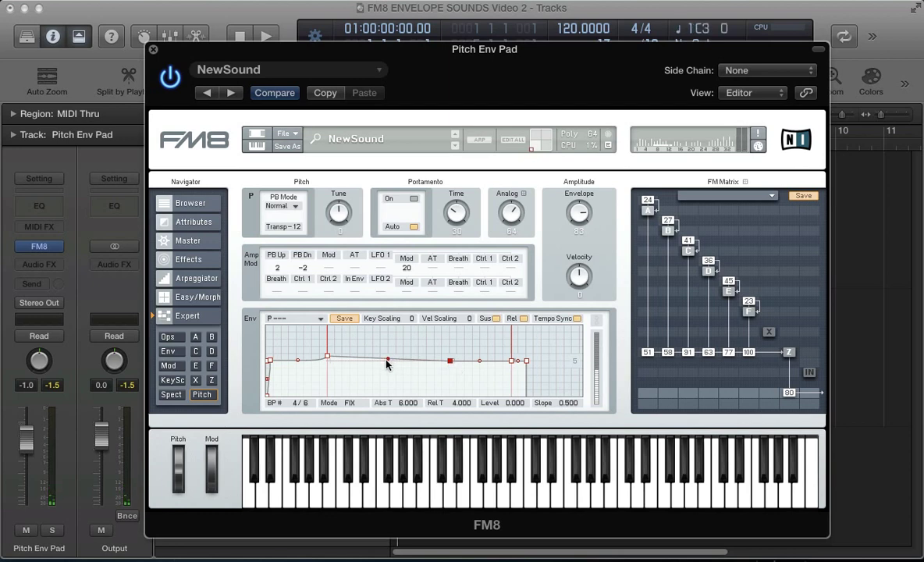
{"action": "left_click_drag", "start_coordinate": [386, 363], "coordinate": [385, 387]}
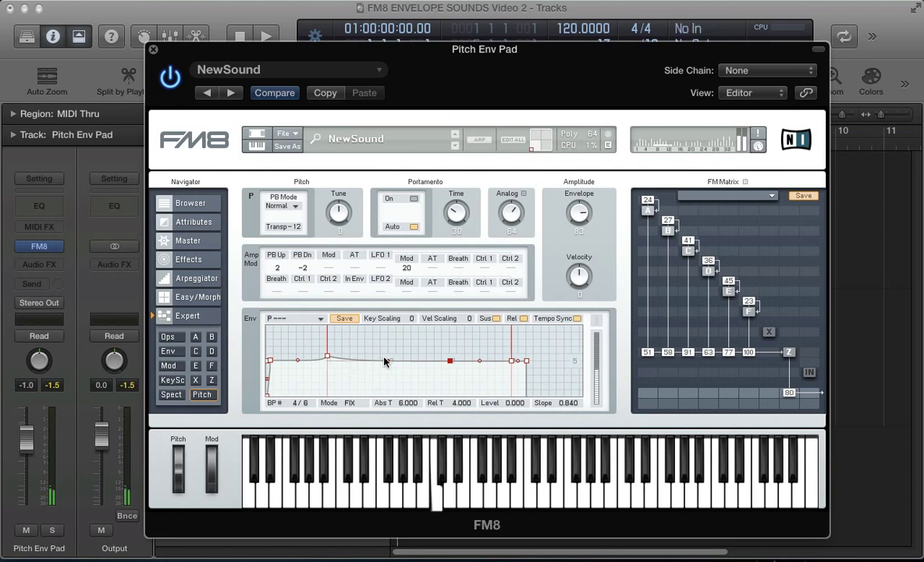
Lower the fifth pitch envelope breakpoint to level -0.265 and give it a slope of 0.770
{"action": "left_click", "coordinate": [511, 361]}
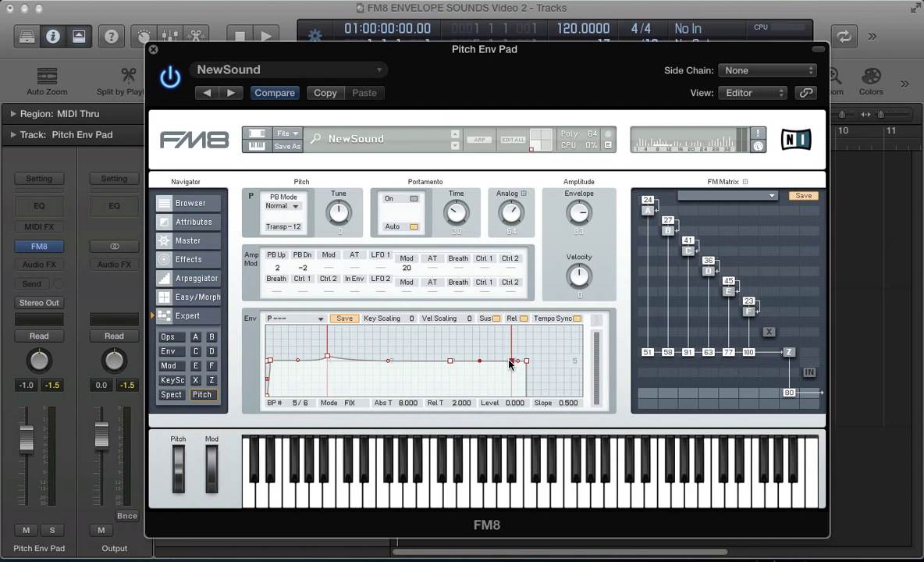
{"action": "left_click_drag", "start_coordinate": [511, 362], "coordinate": [478, 389]}
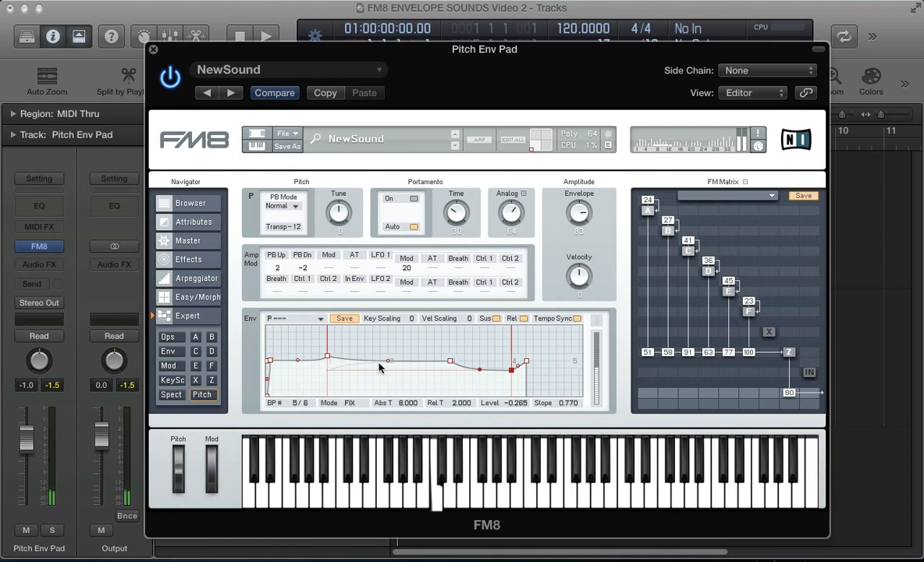
Set the third pitch envelope breakpoint's level to 0.102 and the pitch envelope amount to 77
{"action": "left_click", "coordinate": [328, 358]}
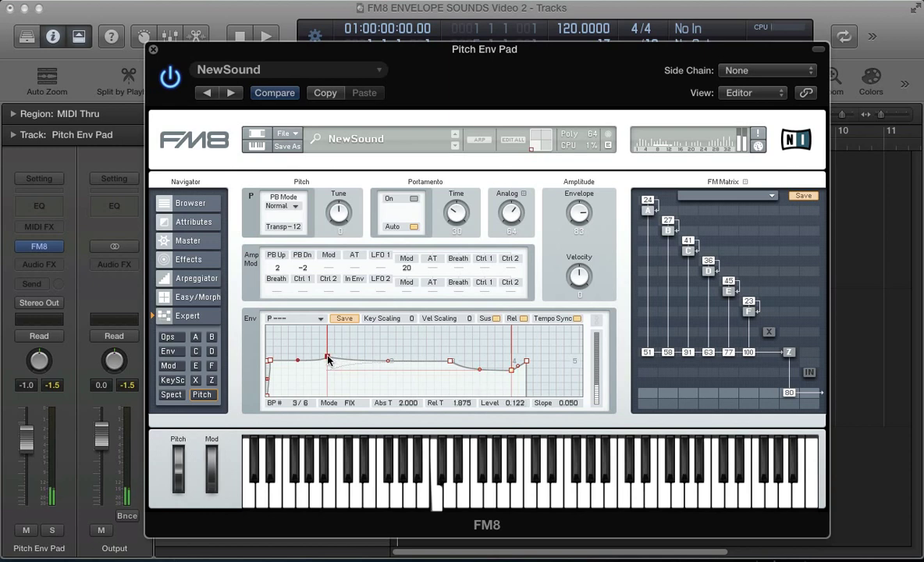
{"action": "left_click_drag", "start_coordinate": [327, 355], "coordinate": [327, 356]}
{"action": "left_click_drag", "start_coordinate": [579, 211], "coordinate": [578, 221]}
{"action": "left_click", "coordinate": [210, 380]}
{"action": "left_click", "coordinate": [200, 396]}
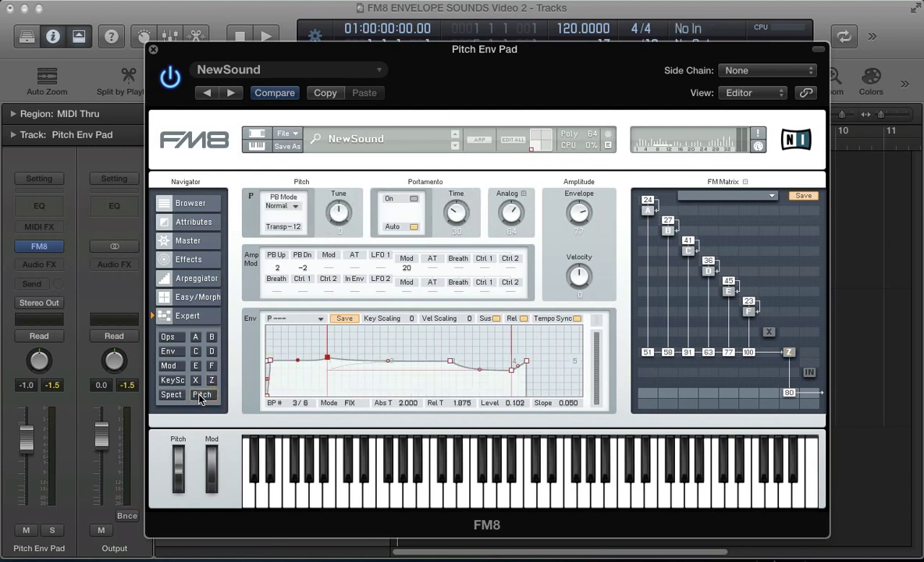
{"action": "left_click", "coordinate": [211, 381]}
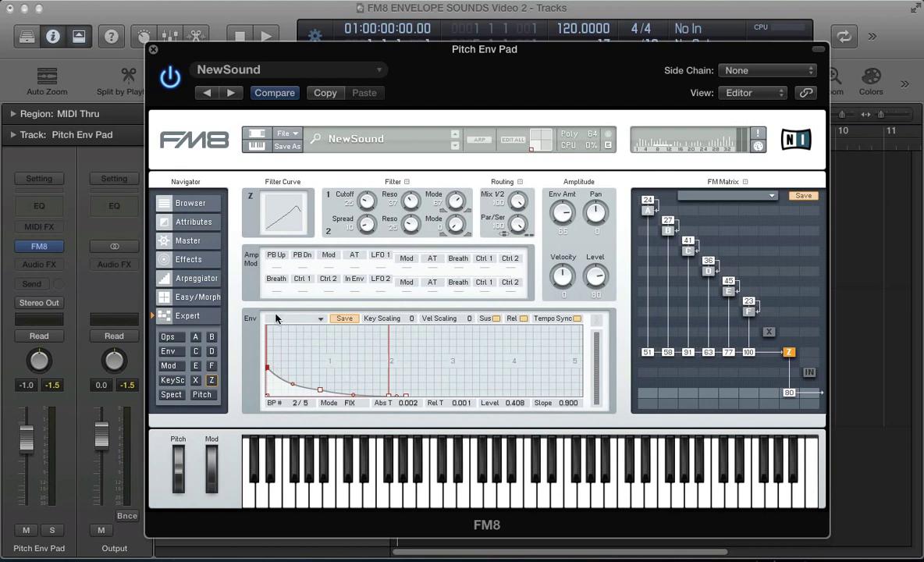
Add a Shelving EQ to the effects and slightly boost its high shelf
{"action": "left_click", "coordinate": [187, 258]}
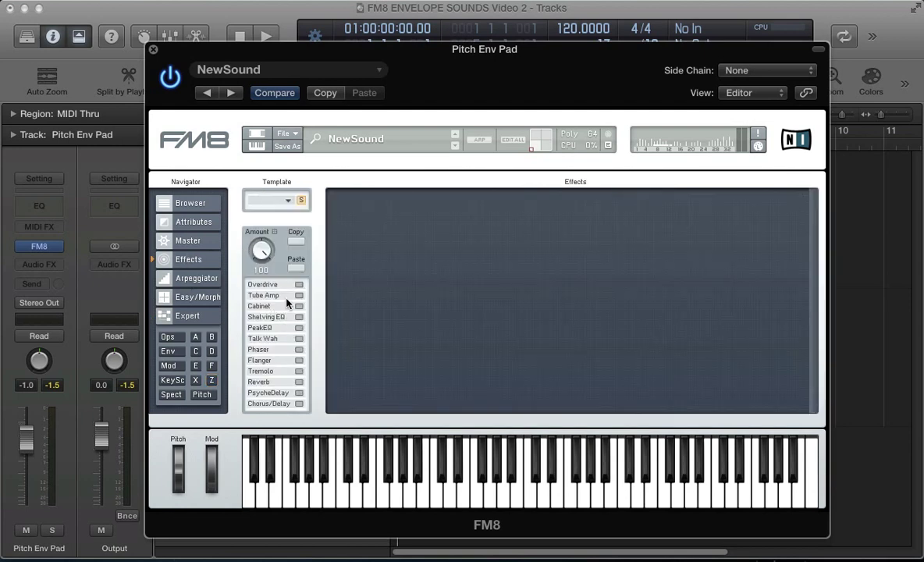
{"action": "left_click", "coordinate": [298, 328]}
{"action": "left_click", "coordinate": [298, 327]}
{"action": "left_click", "coordinate": [298, 318]}
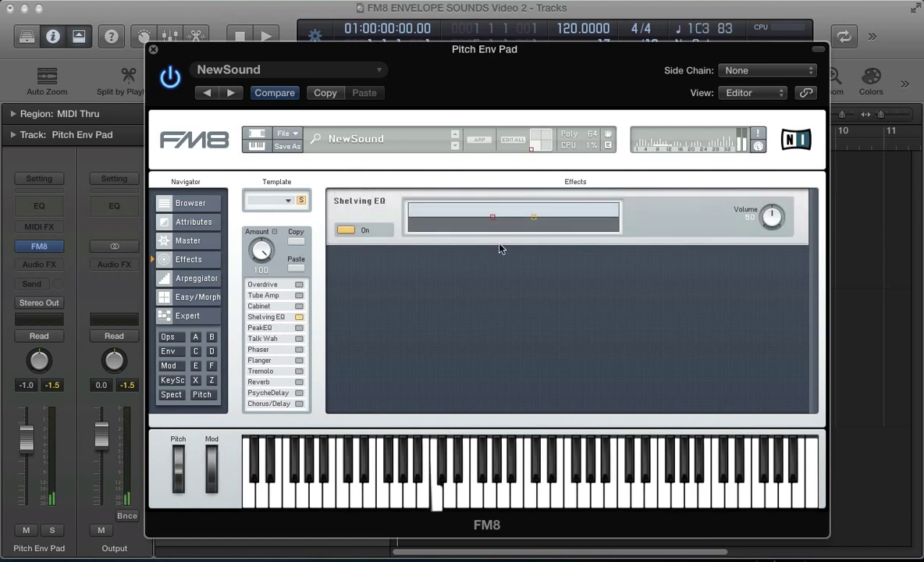
{"action": "left_click_drag", "start_coordinate": [534, 218], "coordinate": [534, 215]}
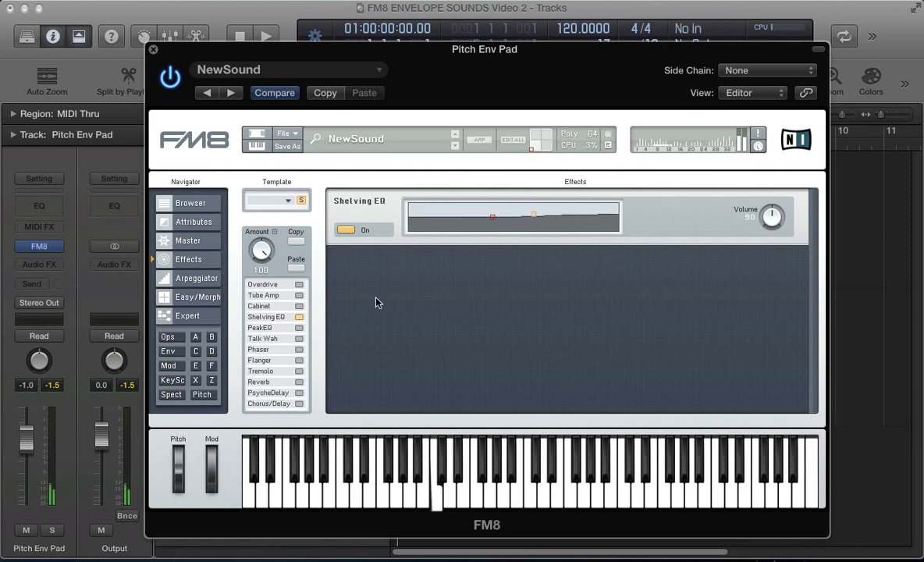
Add a Peak EQ and shape its lower band into a slight cut, resetting the channel's peak meter along the way
{"action": "left_click", "coordinate": [299, 328]}
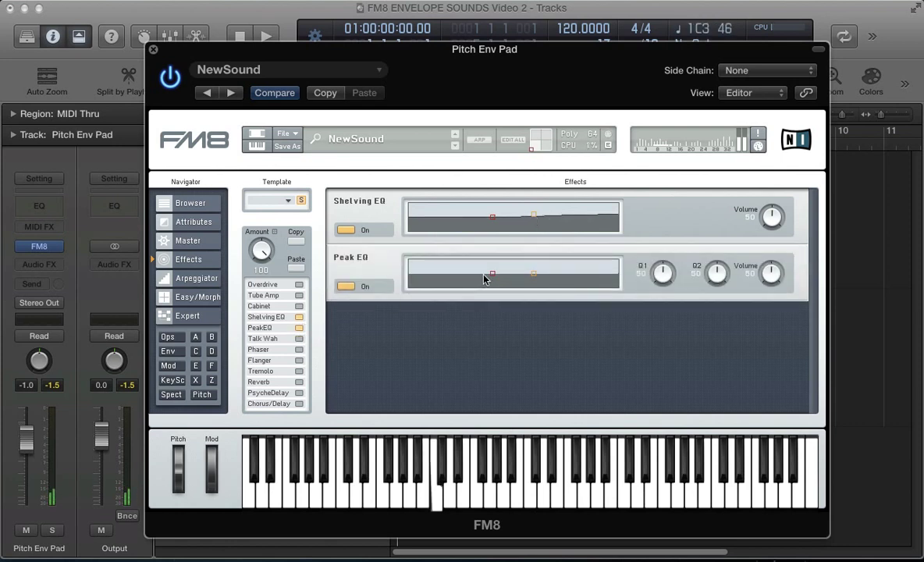
{"action": "left_click_drag", "start_coordinate": [493, 273], "coordinate": [490, 265]}
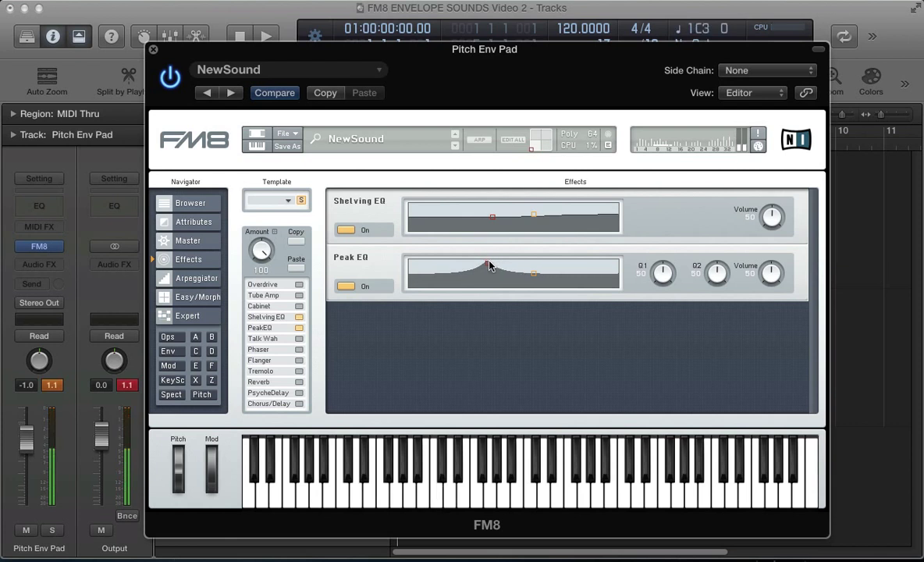
{"action": "left_click", "coordinate": [51, 386]}
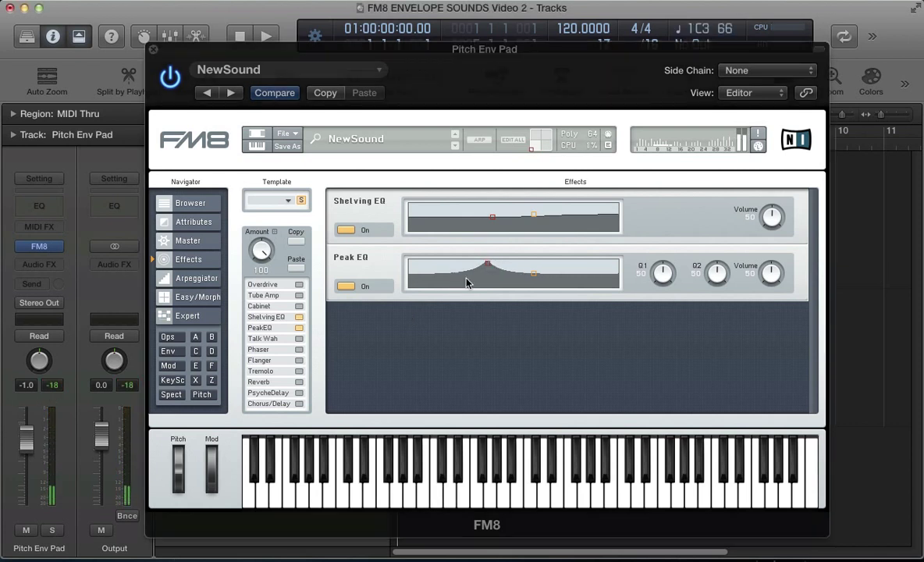
{"action": "mouse_move", "coordinate": [485, 267]}
{"action": "left_mouse_down"}
{"action": "mouse_move", "coordinate": [474, 272]}
{"action": "mouse_move", "coordinate": [478, 282]}
{"action": "left_mouse_up"}
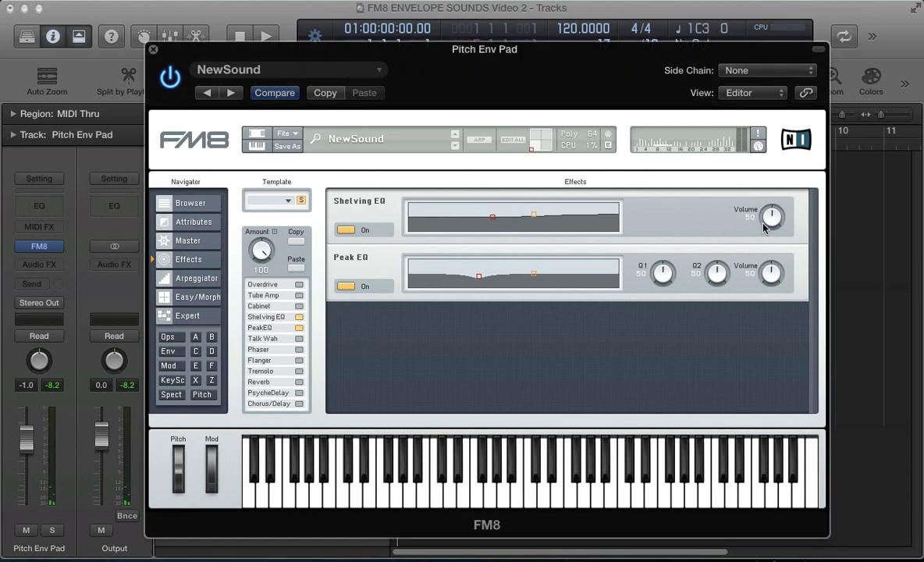
Add a Flanger with Rate 24, Color 70 and Dry/Wet 14, and set the Shelving EQ volume to 64
{"action": "left_click_drag", "start_coordinate": [763, 226], "coordinate": [762, 212]}
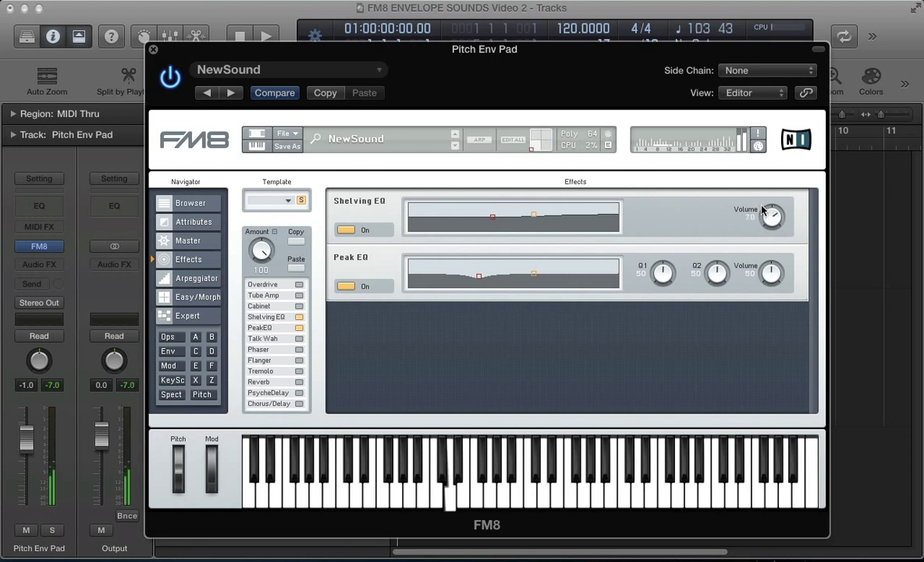
{"action": "left_click", "coordinate": [298, 361]}
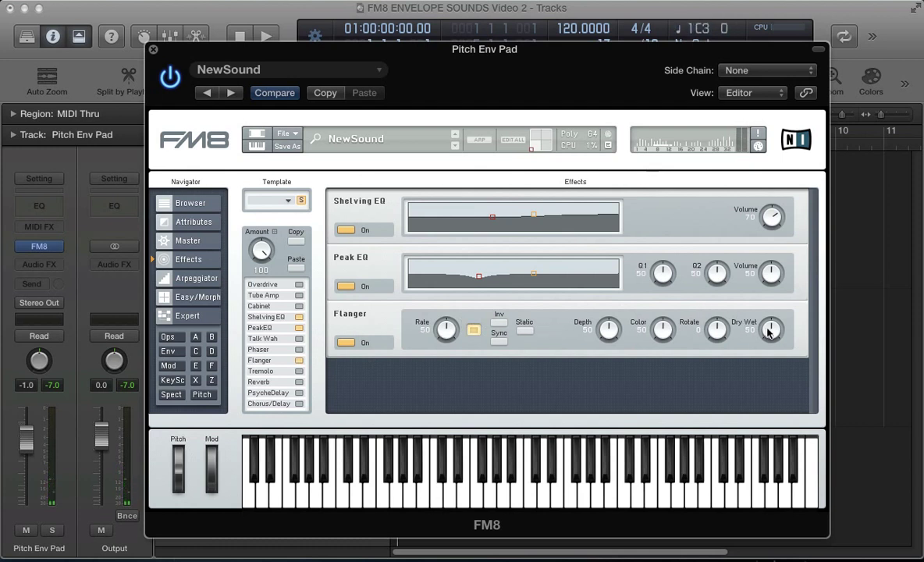
{"action": "left_click_drag", "start_coordinate": [769, 332], "coordinate": [767, 365]}
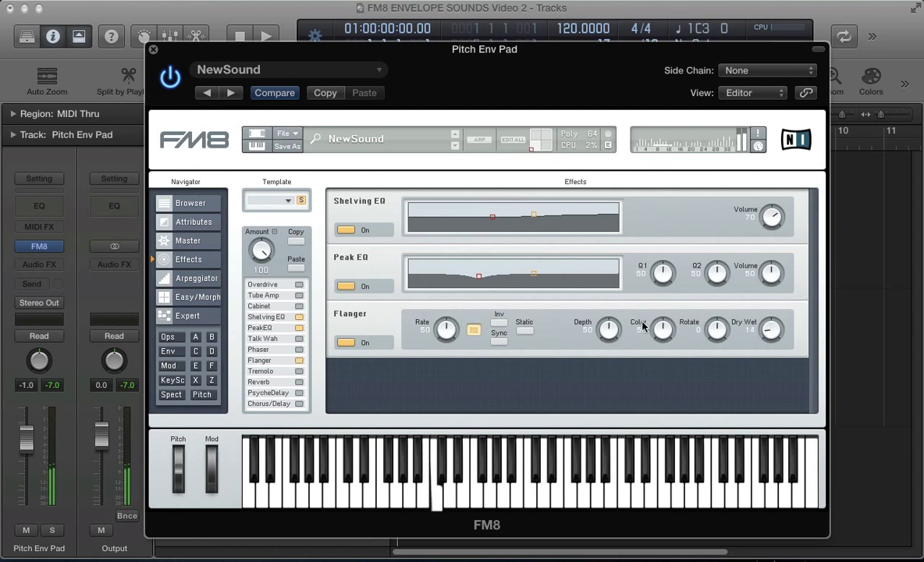
{"action": "left_click_drag", "start_coordinate": [641, 326], "coordinate": [614, 296]}
{"action": "left_click_drag", "start_coordinate": [424, 334], "coordinate": [437, 367]}
{"action": "left_click_drag", "start_coordinate": [771, 213], "coordinate": [771, 218]}
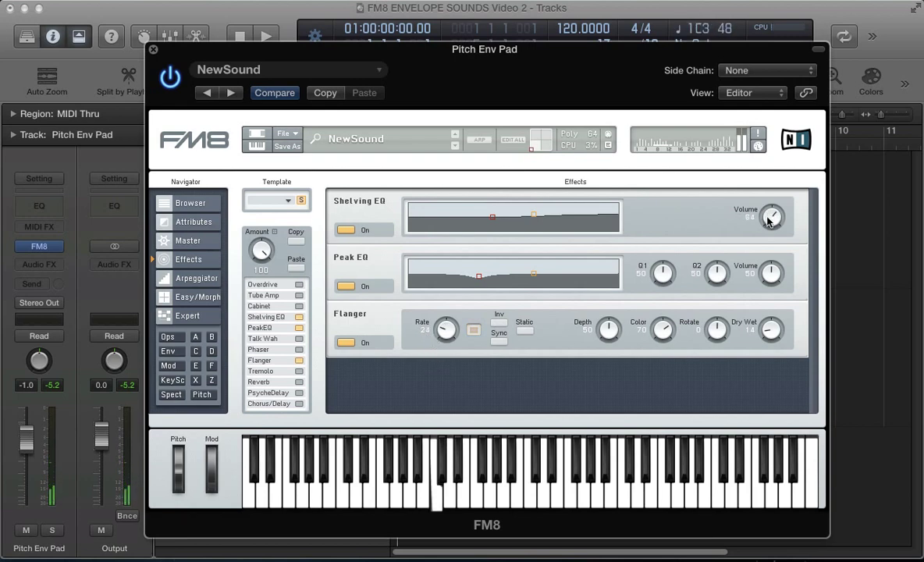
Add a Reverb with Bright 35, Treble 34 and Dry/Wet 73
{"action": "left_click", "coordinate": [299, 382]}
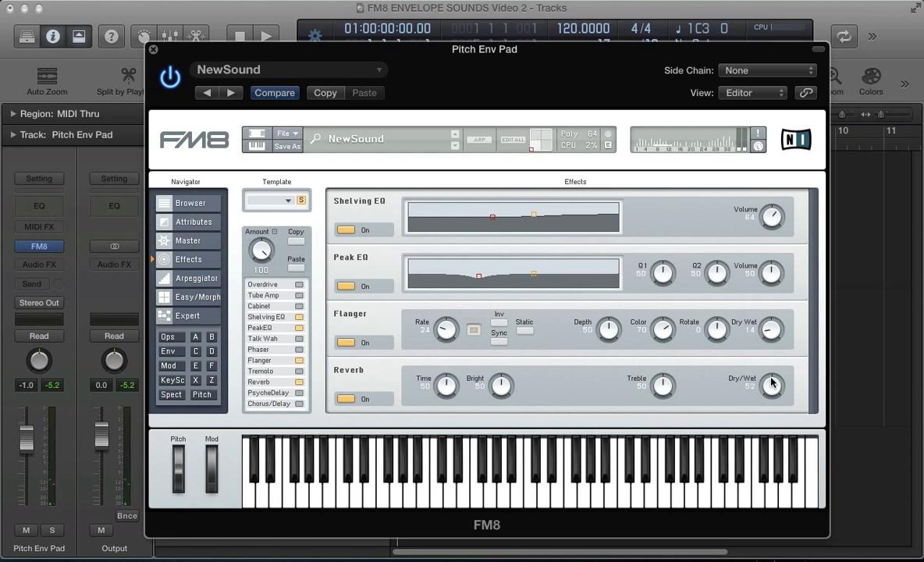
{"action": "left_click_drag", "start_coordinate": [771, 380], "coordinate": [716, 377]}
{"action": "left_click_drag", "start_coordinate": [656, 382], "coordinate": [654, 402]}
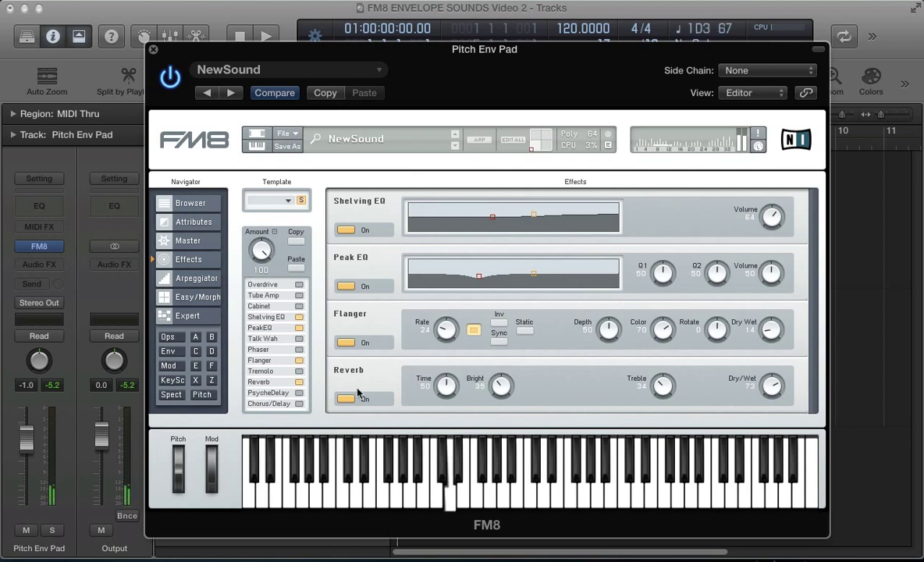
Add a Chorus/Delay with Time 68, Sync and SncDly on, Diffusion 21, Lo Cut 25, Hi Cut 79 and Feedback 48, and reduce its Dry/Wet
{"action": "left_click", "coordinate": [299, 404]}
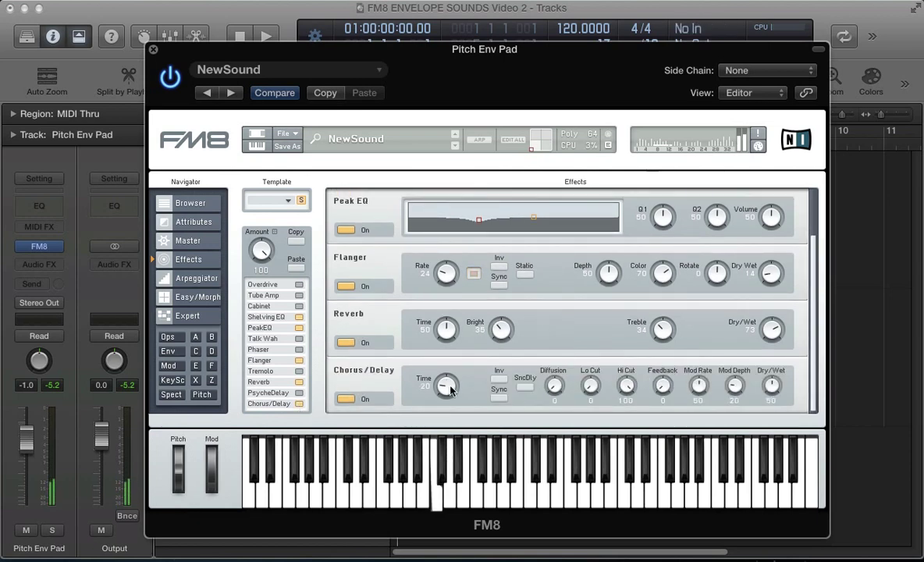
{"action": "left_click_drag", "start_coordinate": [449, 386], "coordinate": [459, 348]}
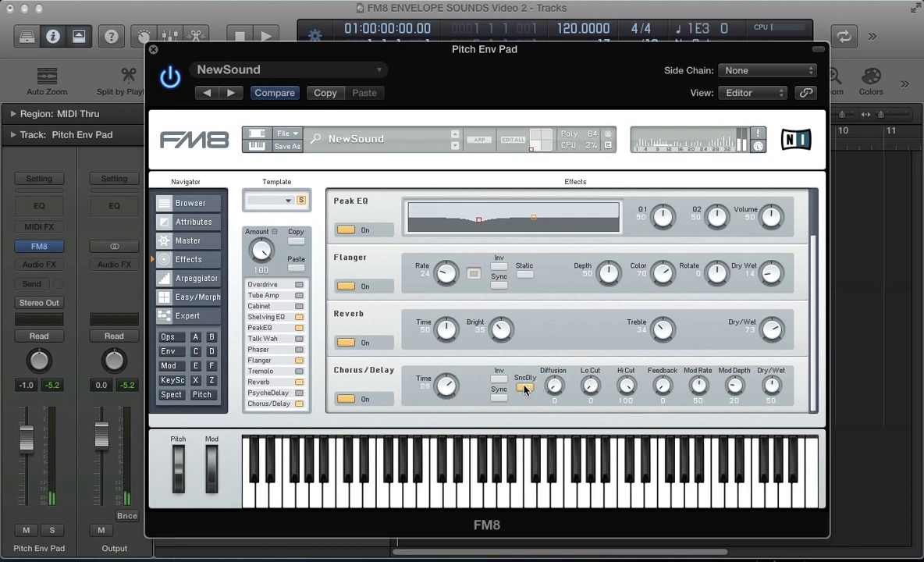
{"action": "left_click", "coordinate": [498, 398]}
{"action": "left_click_drag", "start_coordinate": [557, 399], "coordinate": [667, 353]}
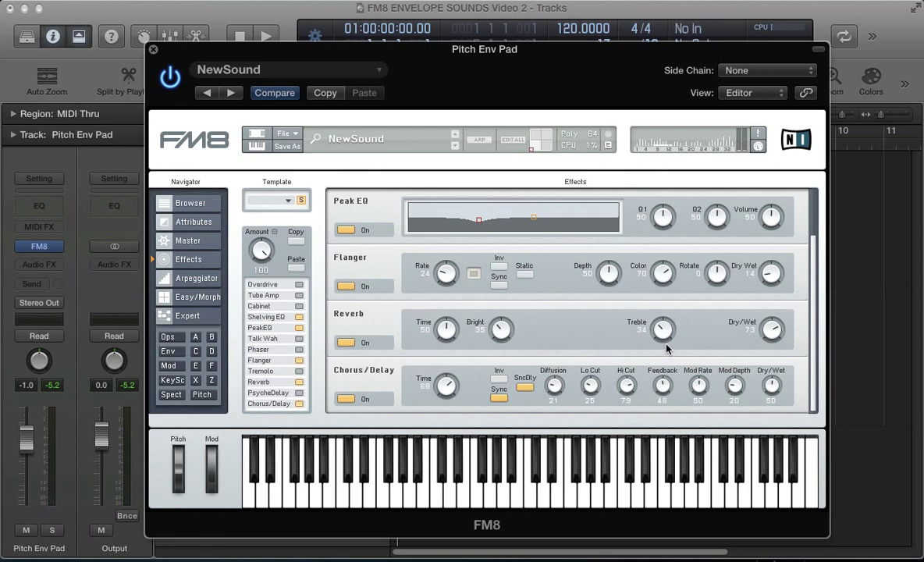
{"action": "left_click_drag", "start_coordinate": [768, 412], "coordinate": [771, 418]}
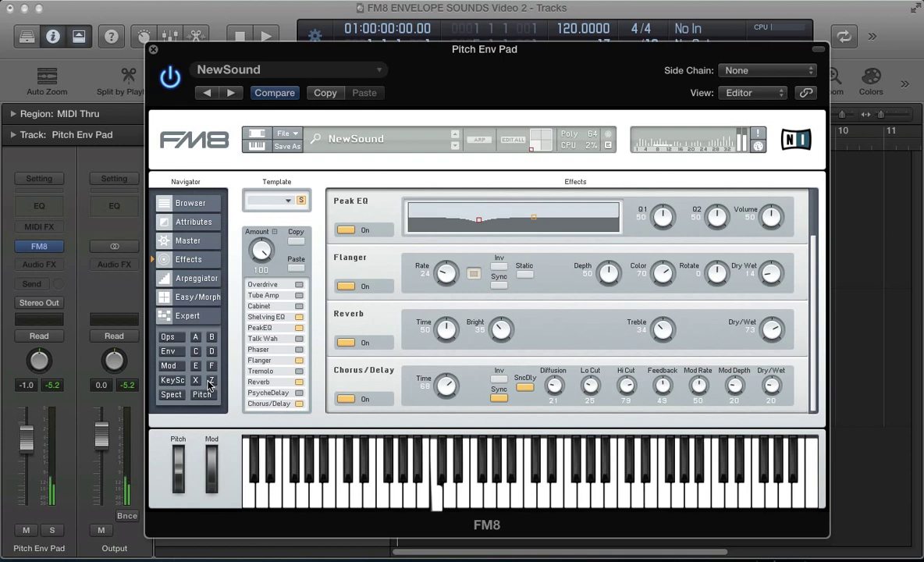
Set operator F's ratio to 1 in the operator overview
{"action": "left_click", "coordinate": [186, 299]}
{"action": "left_click", "coordinate": [186, 318]}
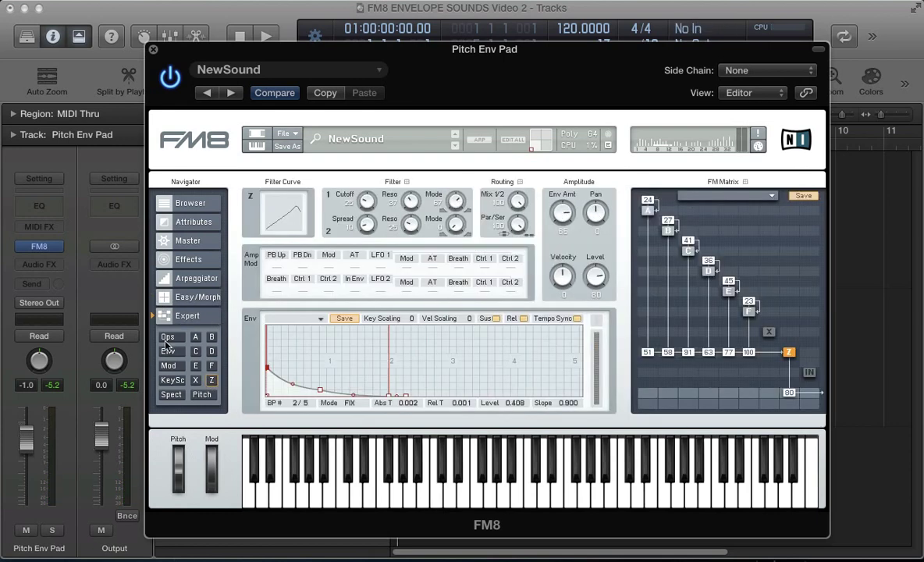
{"action": "left_click", "coordinate": [168, 337]}
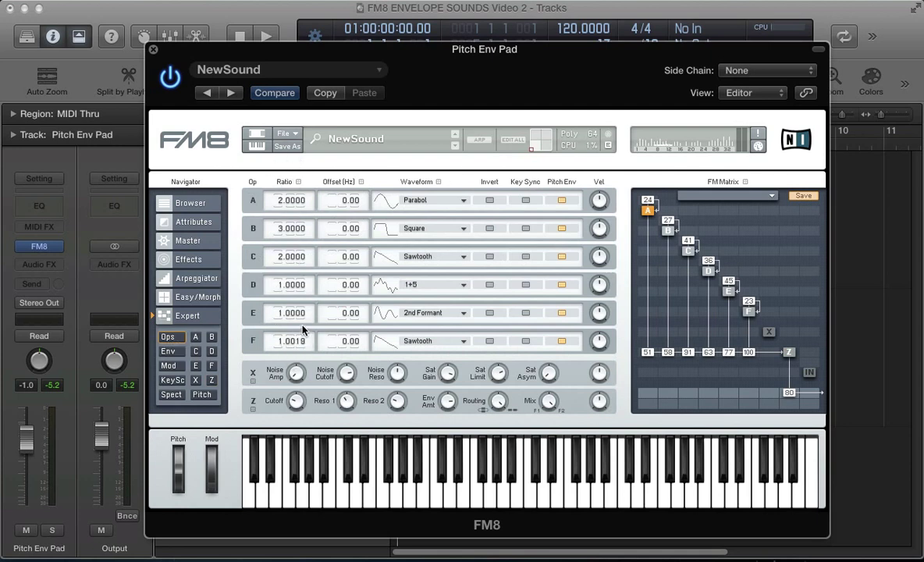
{"action": "scroll", "coordinate": [303, 342], "scroll_direction": "up", "scroll_amount": 5}
{"action": "type", "text": "1"}
{"action": "key", "text": "Return"}
Raise the timbre Detune in the Easy/Morph settings, apply it to the patch, and check the resulting operator ratios
{"action": "left_click", "coordinate": [195, 297]}
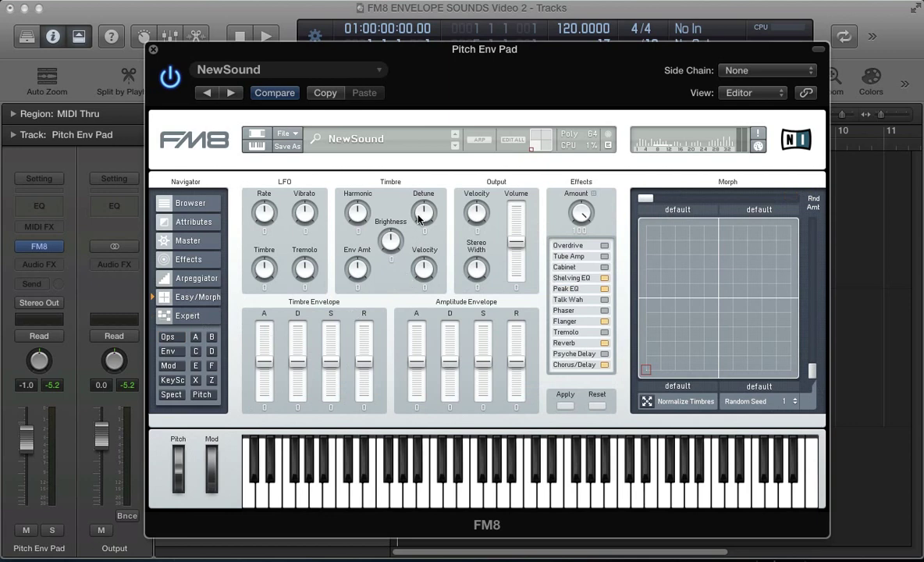
{"action": "left_click_drag", "start_coordinate": [419, 219], "coordinate": [413, 203]}
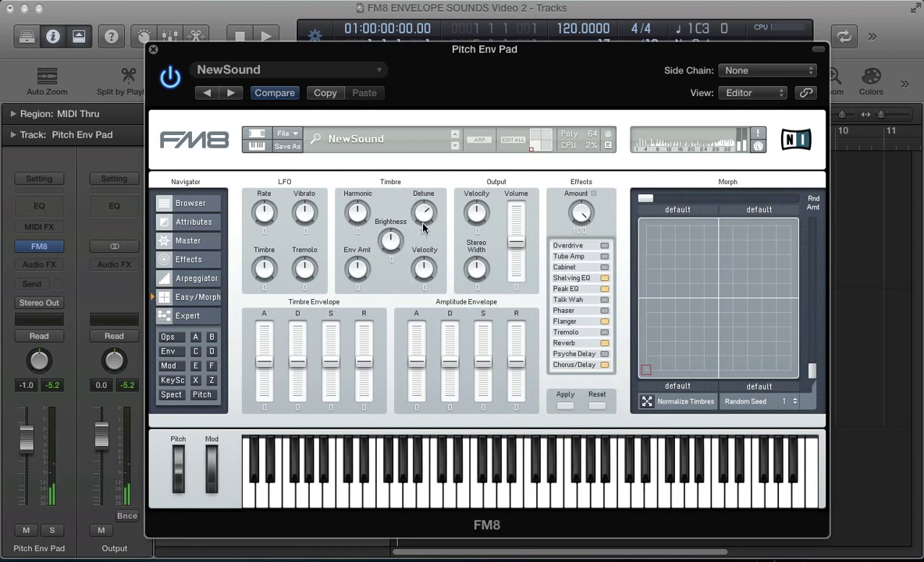
{"action": "mouse_move", "coordinate": [420, 217]}
{"action": "left_mouse_down"}
{"action": "mouse_move", "coordinate": [412, 198]}
{"action": "mouse_move", "coordinate": [386, 222]}
{"action": "mouse_move", "coordinate": [416, 221]}
{"action": "left_mouse_up"}
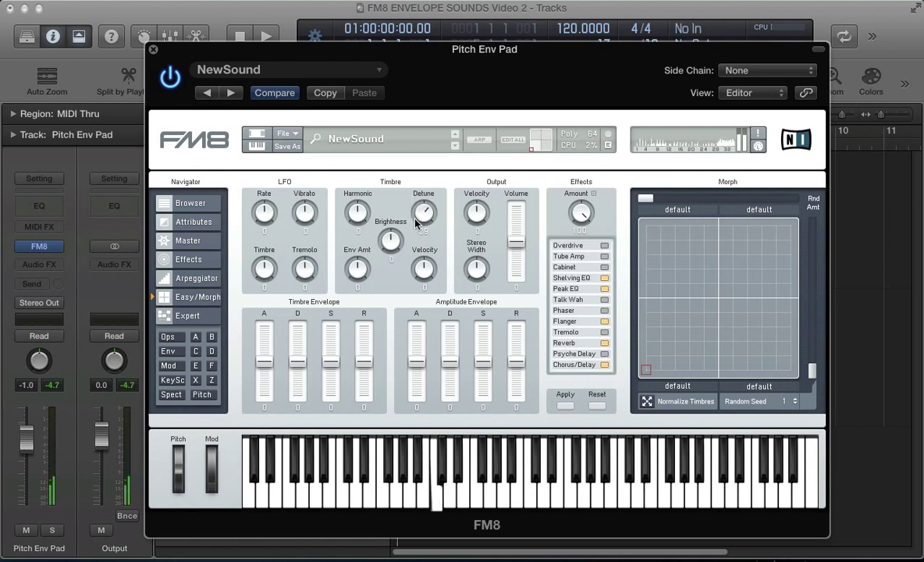
{"action": "left_click", "coordinate": [564, 407]}
{"action": "left_click", "coordinate": [186, 315]}
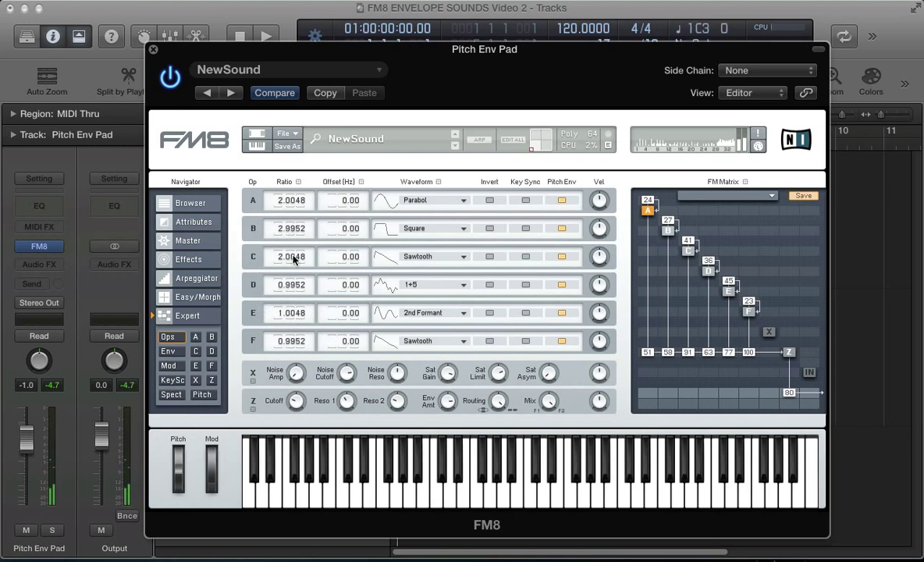
Hide the synth window, play the Pitch Env Pad regions together with the drum loop in the arrangement, and bring the synth back
{"action": "key", "text": "super+w"}
{"action": "left_click", "coordinate": [472, 235]}
{"action": "key", "text": "space"}
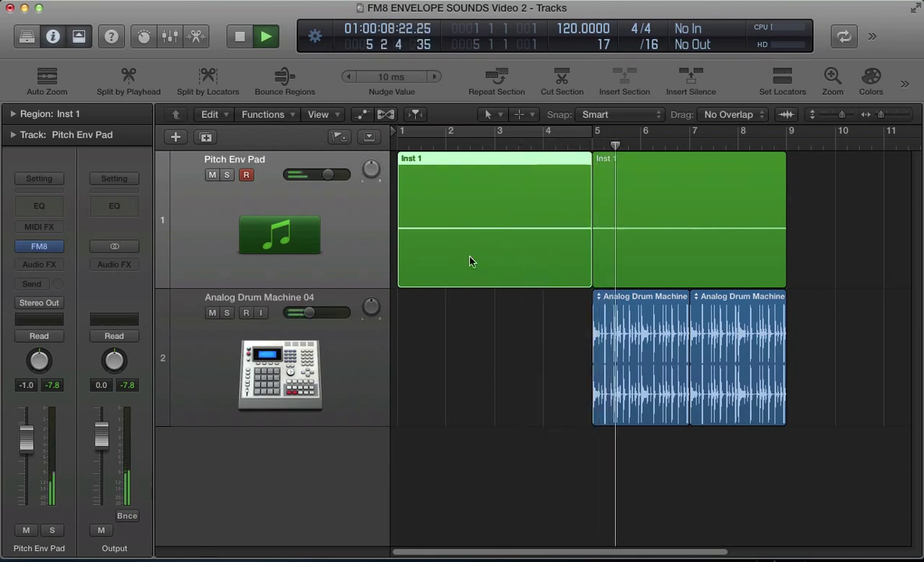
{"action": "left_click", "coordinate": [478, 320]}
{"action": "left_click", "coordinate": [239, 209]}
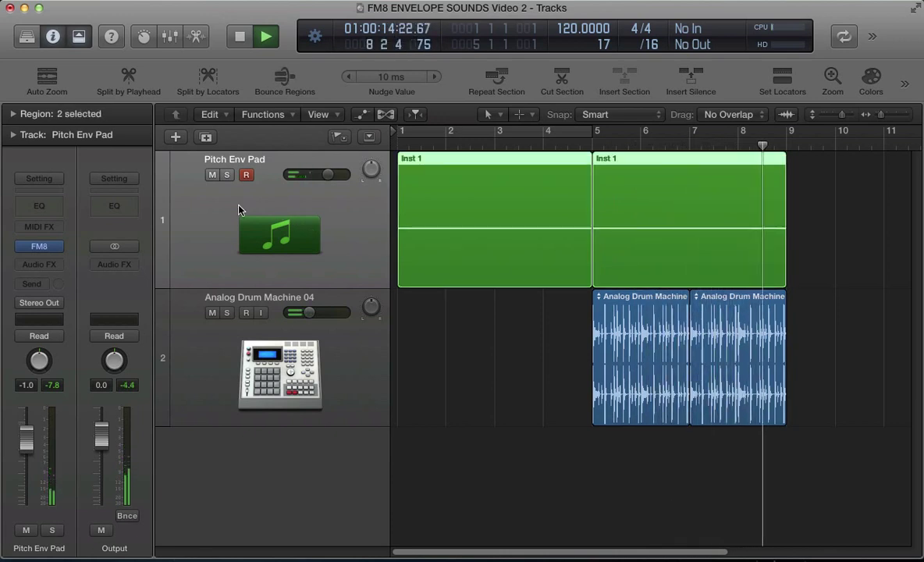
{"action": "key", "text": "space"}
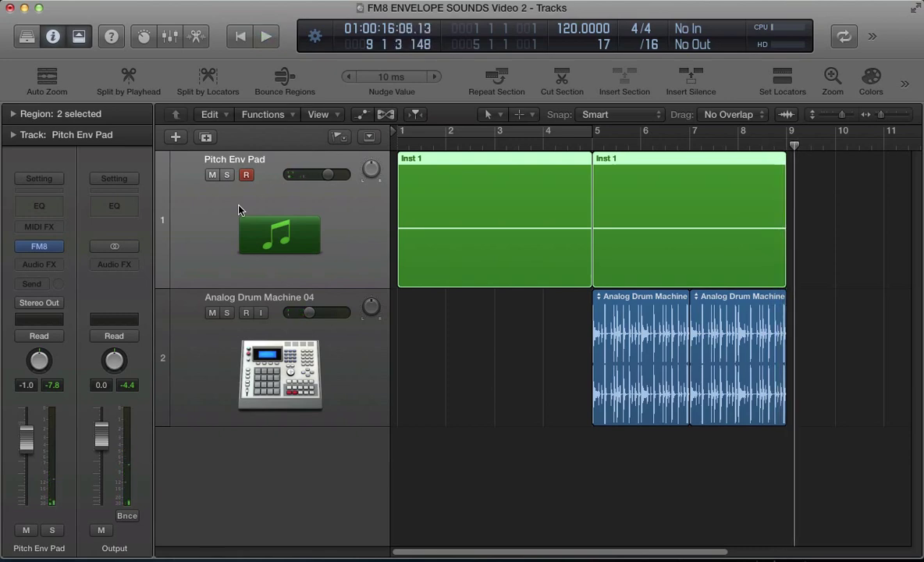
{"action": "key", "text": "v"}
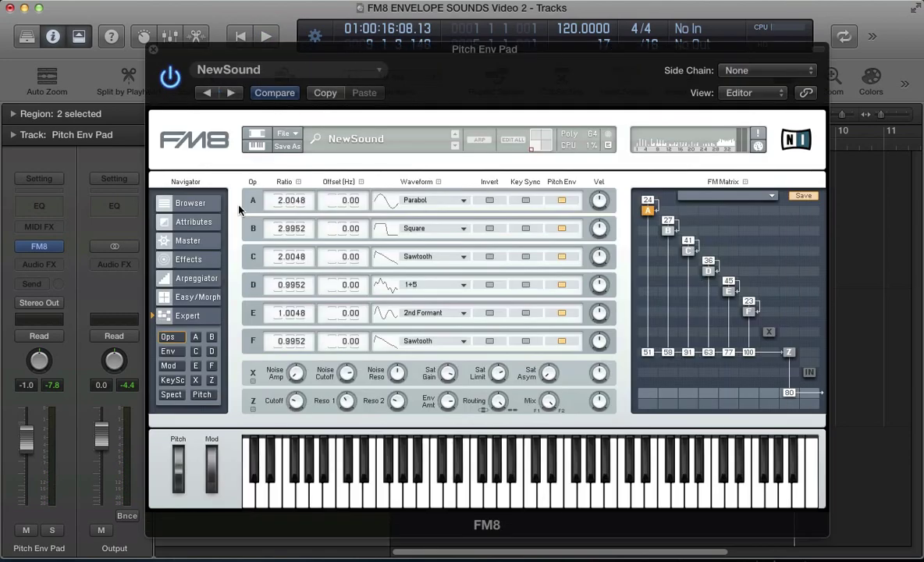